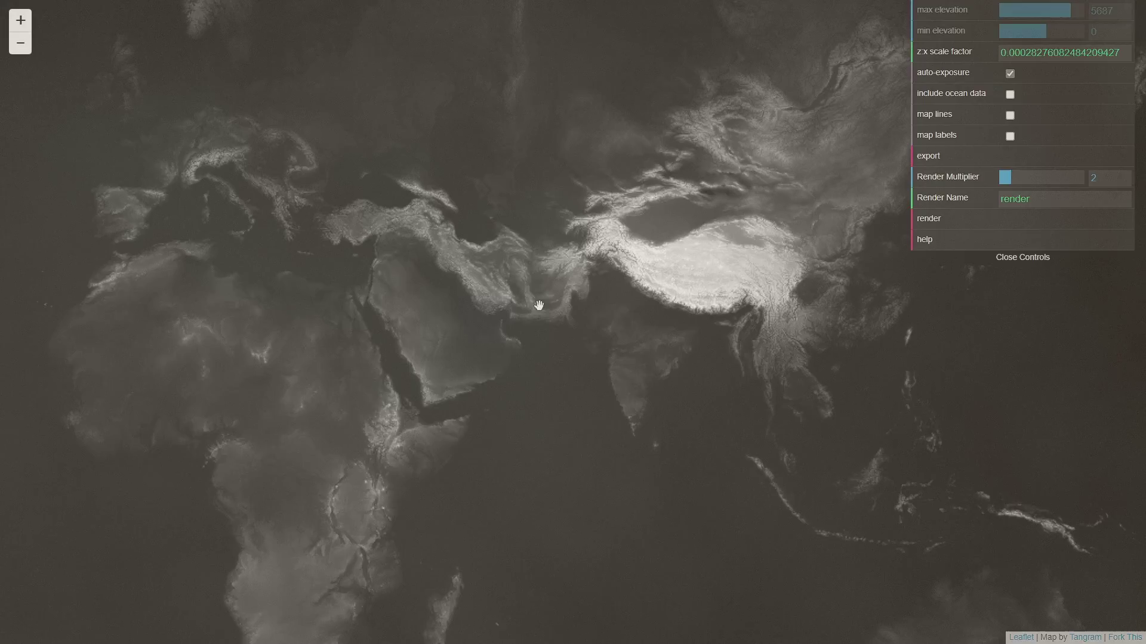
Step: Frame the mountain valley on the elevation map and render it as heightmap bgr3
drag(537, 312, 540, 401)
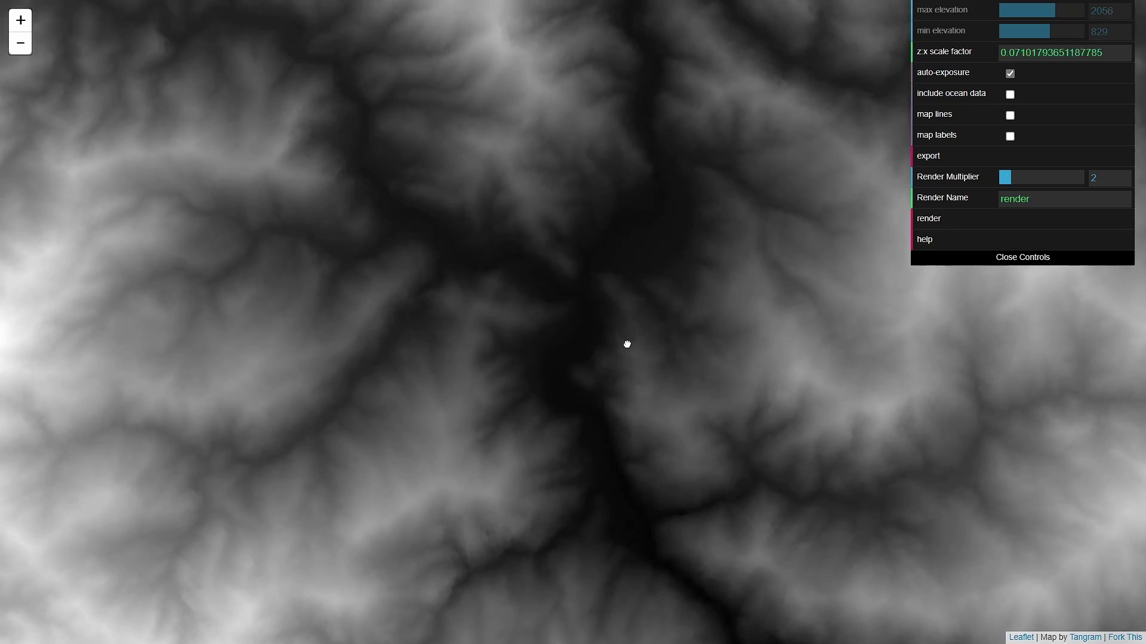
drag(627, 344, 601, 348)
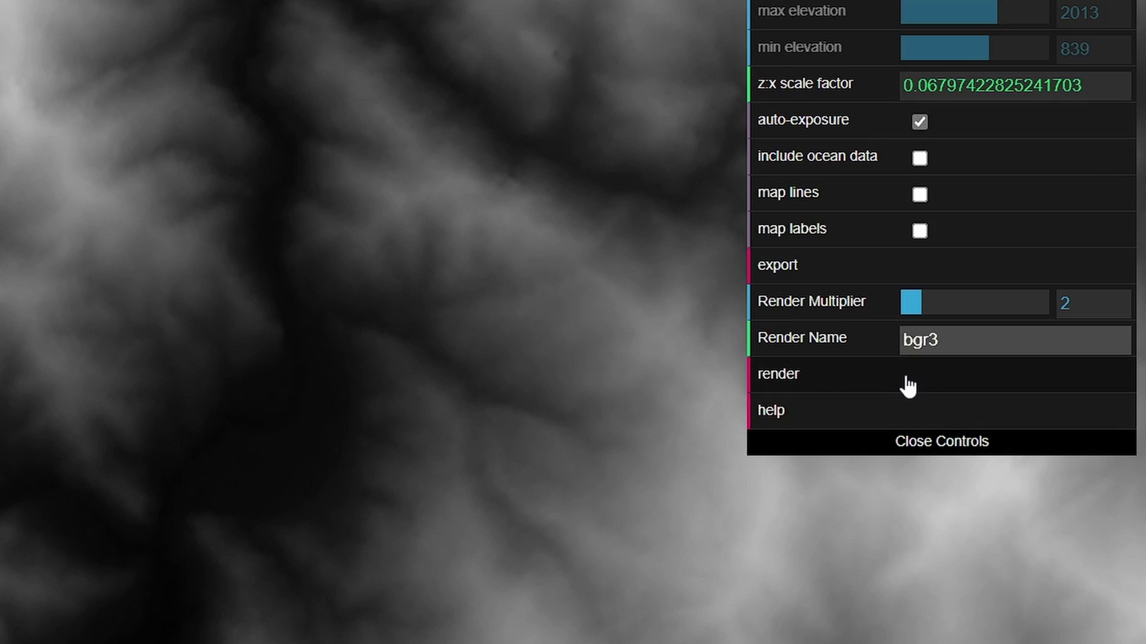
click(928, 219)
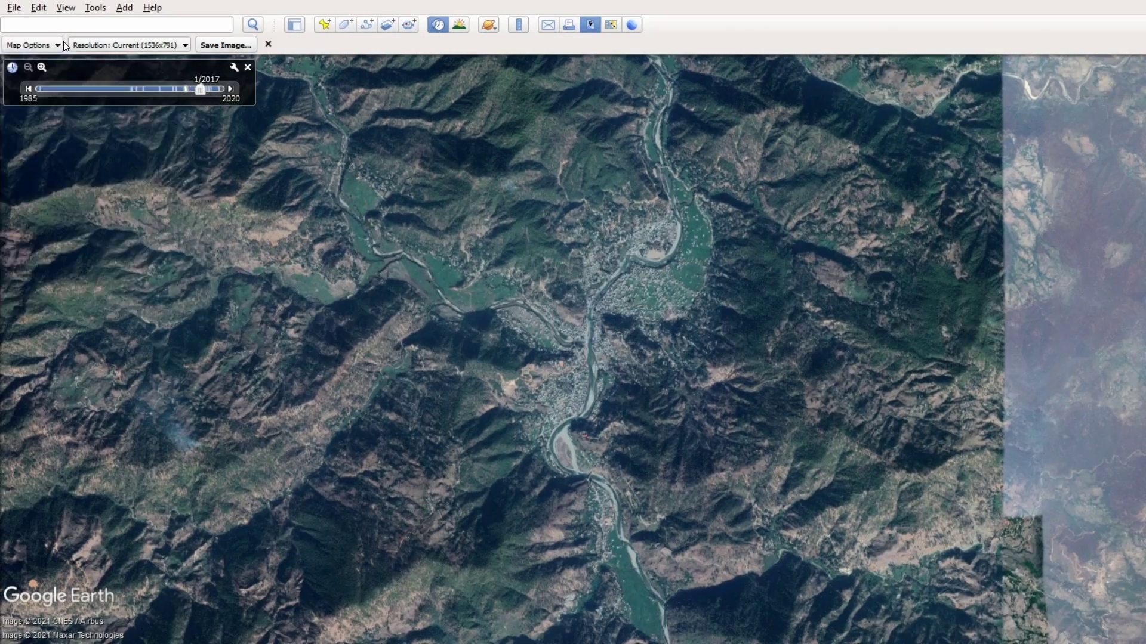
Step: Pick Maximum (4800x2471) from the Save Image Resolution dropdown
click(108, 44)
click(319, 392)
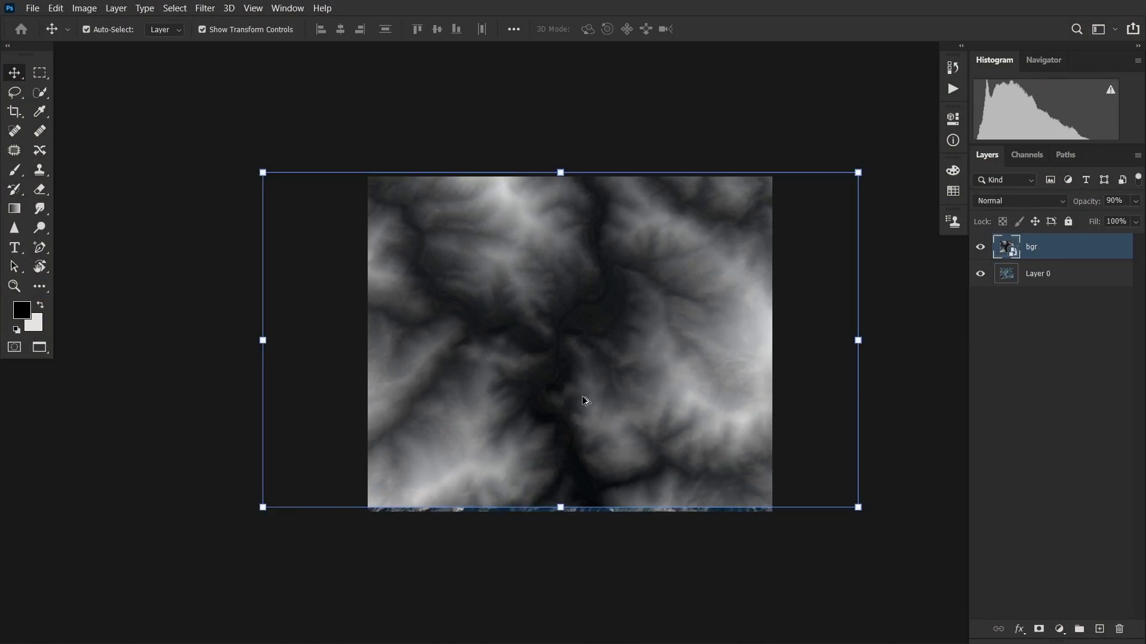
Step: Drag the bgr heightmap layer into alignment with the satellite image on Layer 0
drag(578, 401, 557, 448)
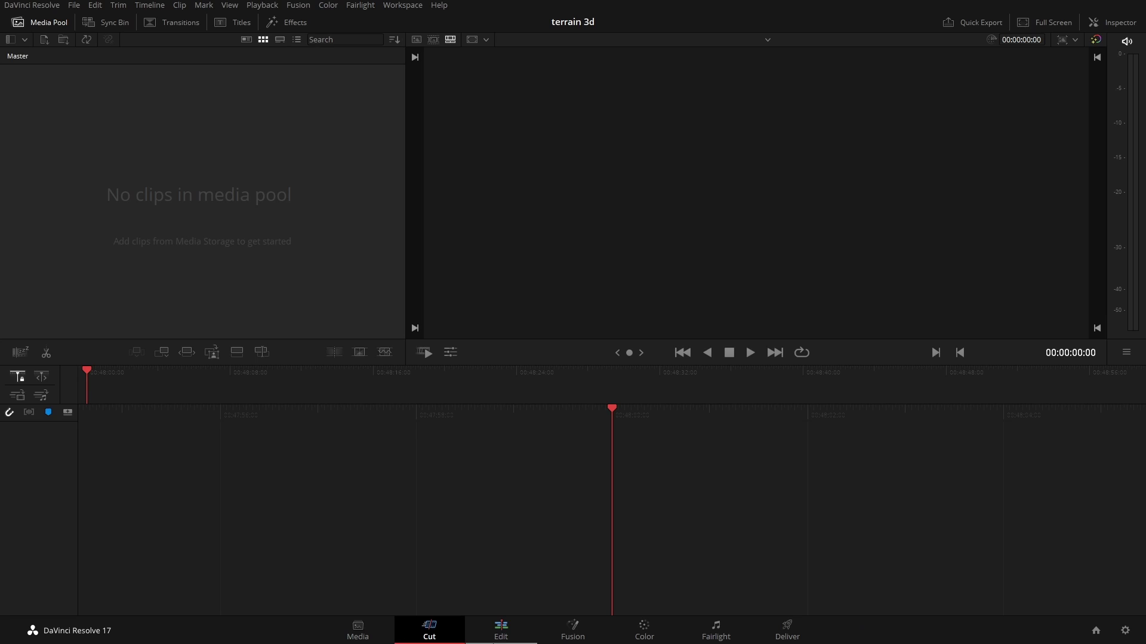
Step: On the Edit page, place a Fusion Composition clip on the timeline and lengthen it
click(501, 631)
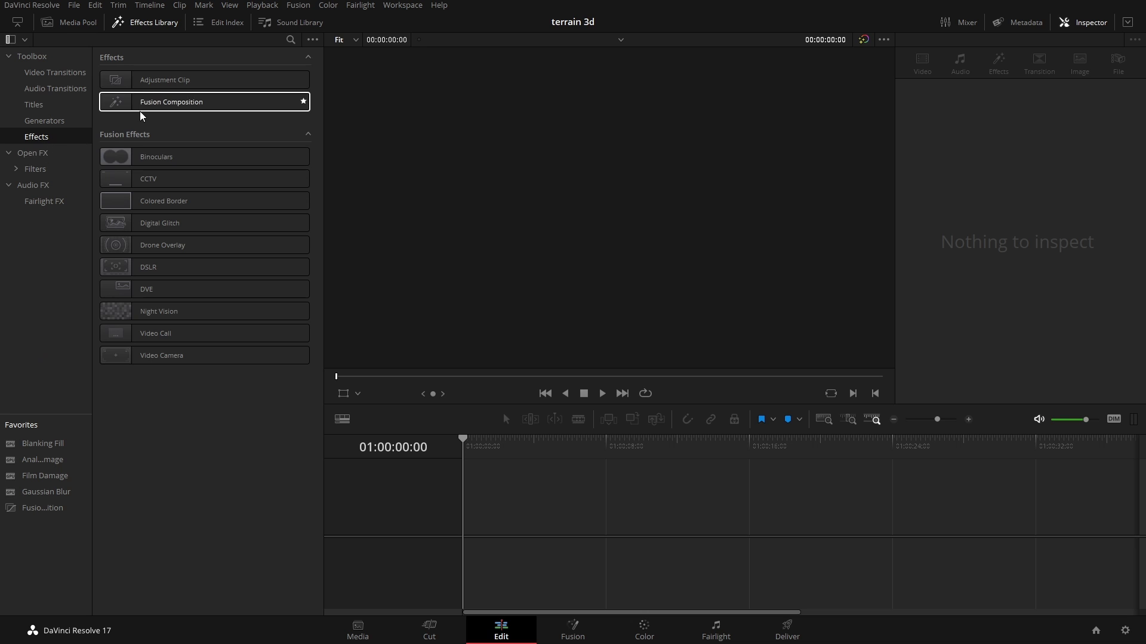
drag(143, 106, 499, 517)
drag(576, 509, 716, 509)
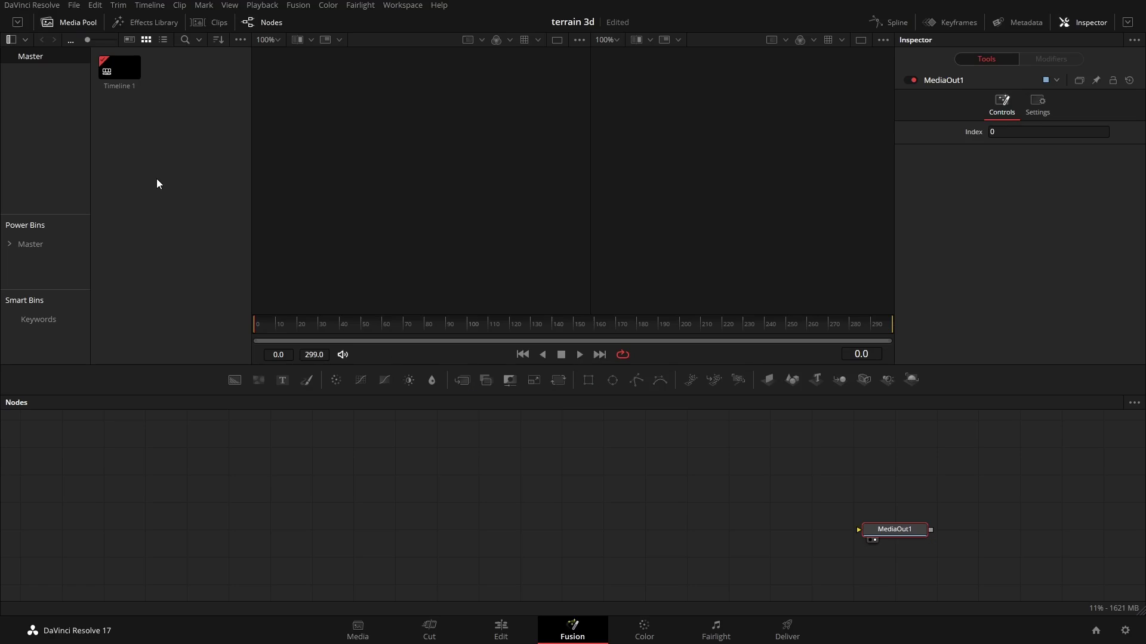
Step: Bring the sat map and height map JPGs from Explorer into the Nodes area
key(super+e)
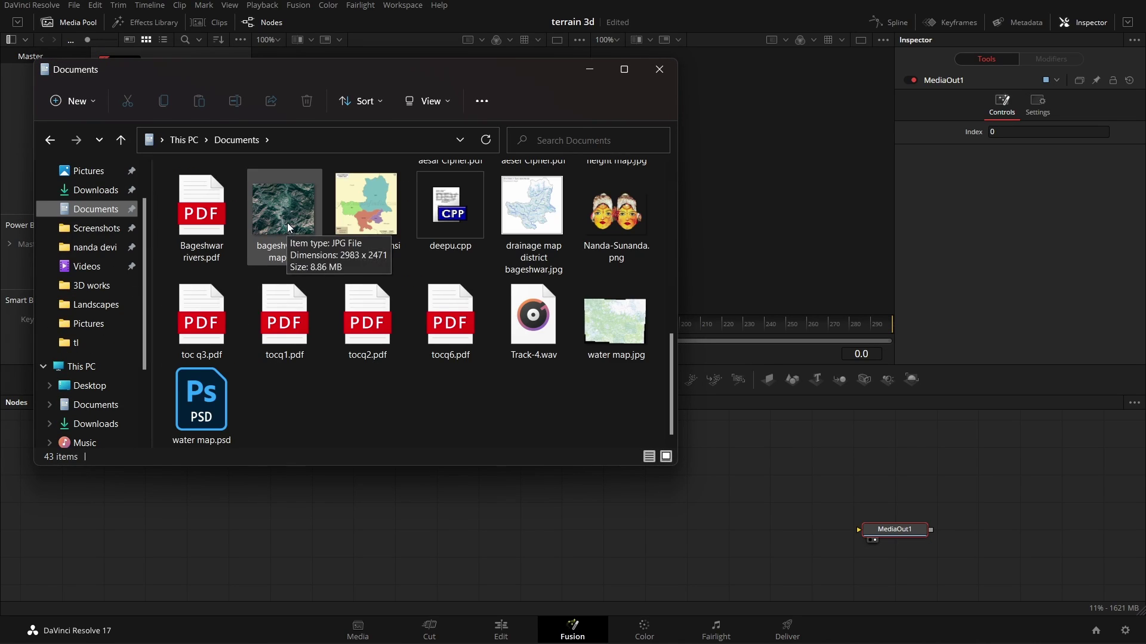
drag(287, 224, 384, 531)
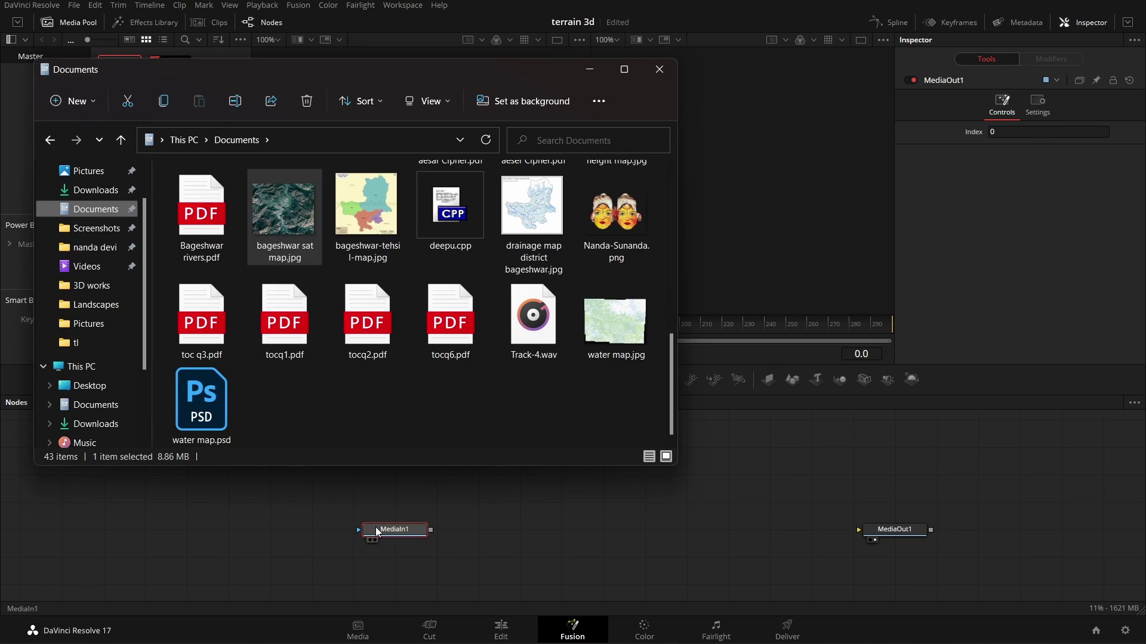
scroll(616, 316, up, 3)
drag(616, 316, 448, 568)
drag(493, 504, 410, 478)
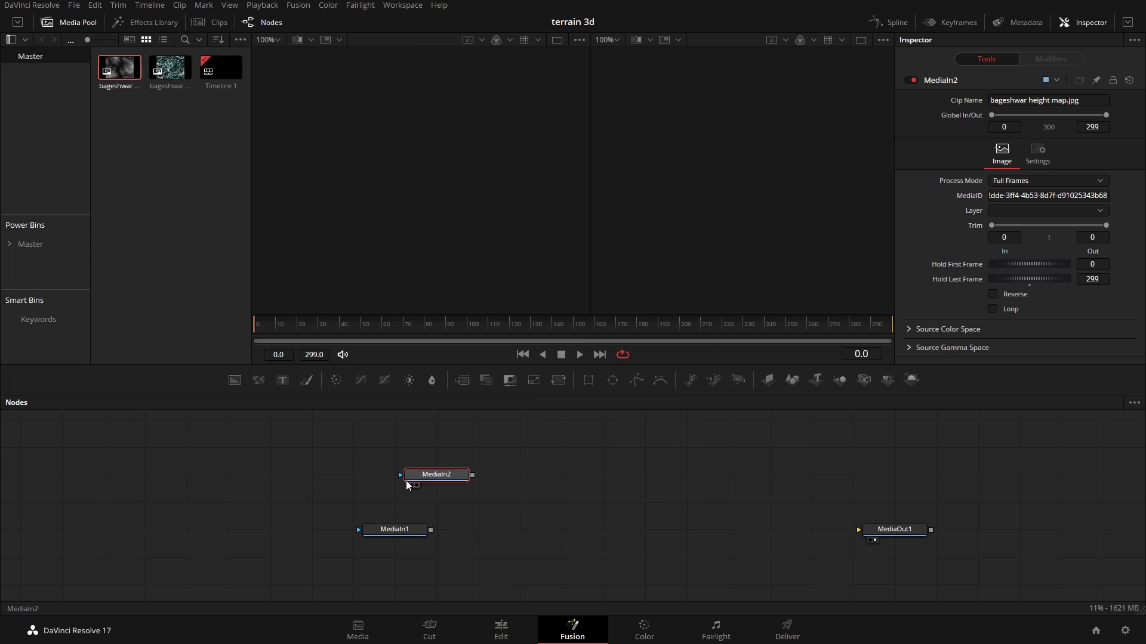
Step: Rename the height map node to heightmap, showing it in viewer 2 and satmap in viewer 1
key(F2)
text(heightmap)
key(Return)
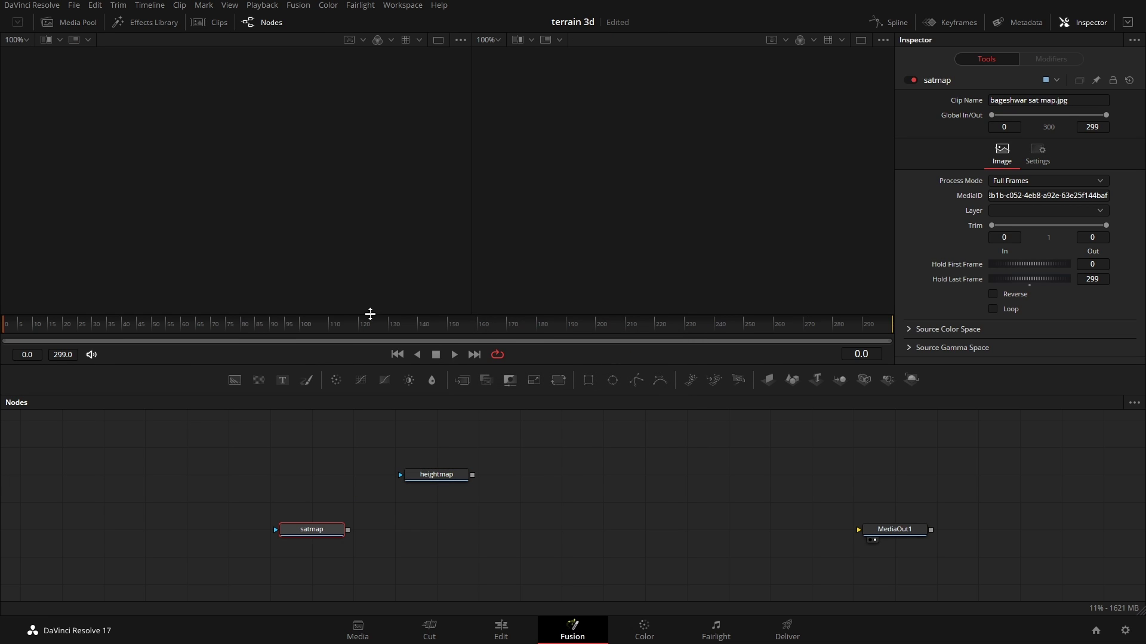
drag(451, 505, 451, 477)
key(2)
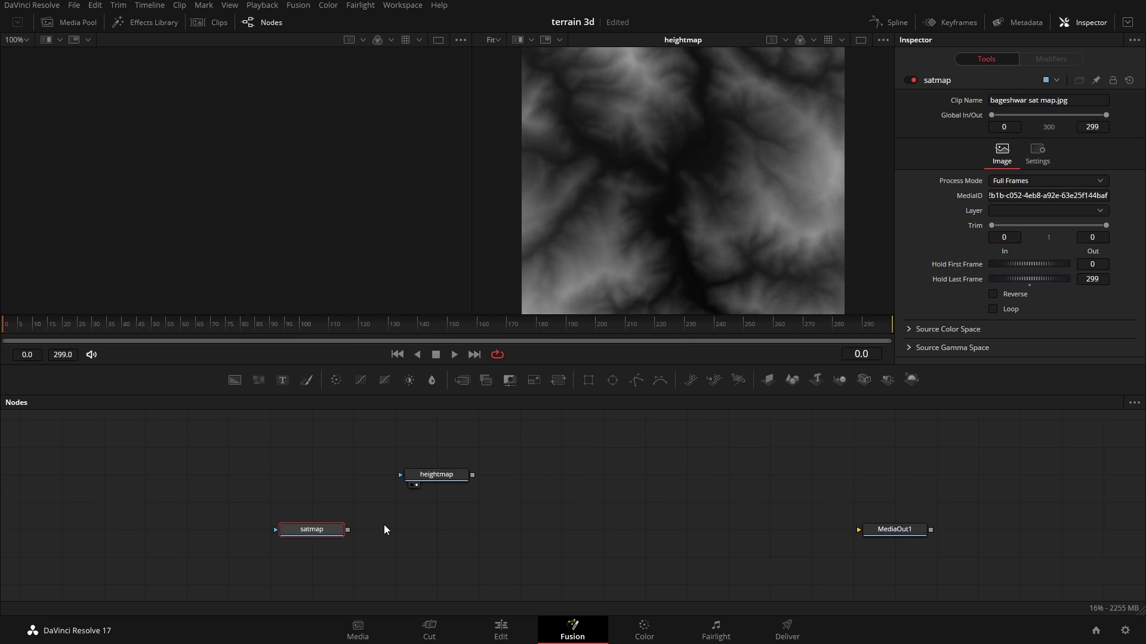
key(1)
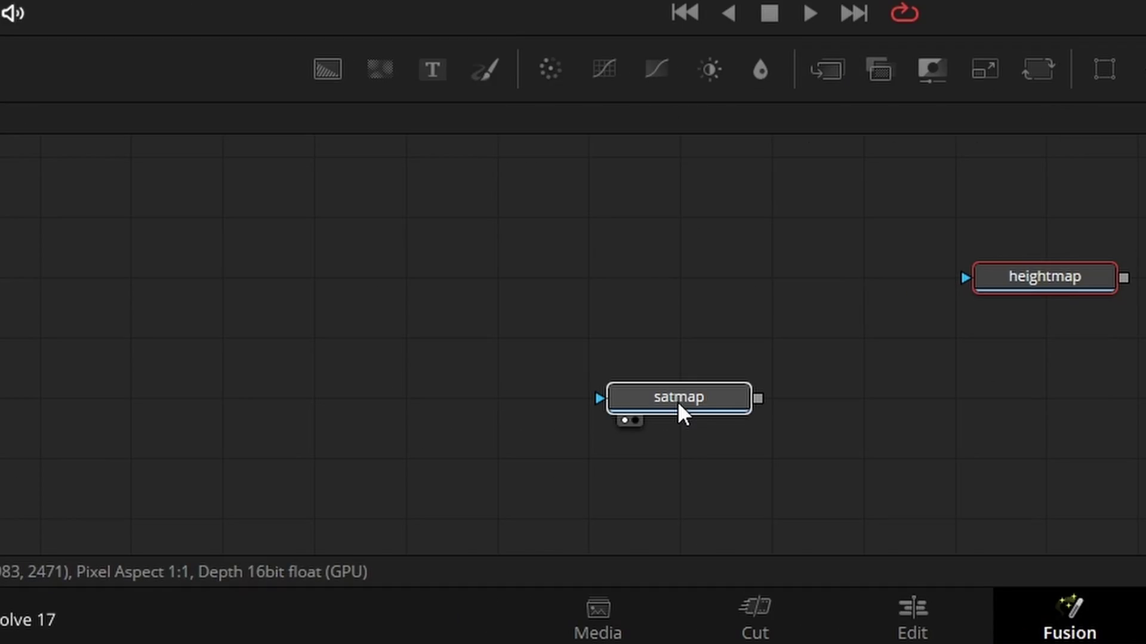
Step: Add an ImagePlane3D node beside satmap and connect satmap's output into it
drag(678, 403, 586, 402)
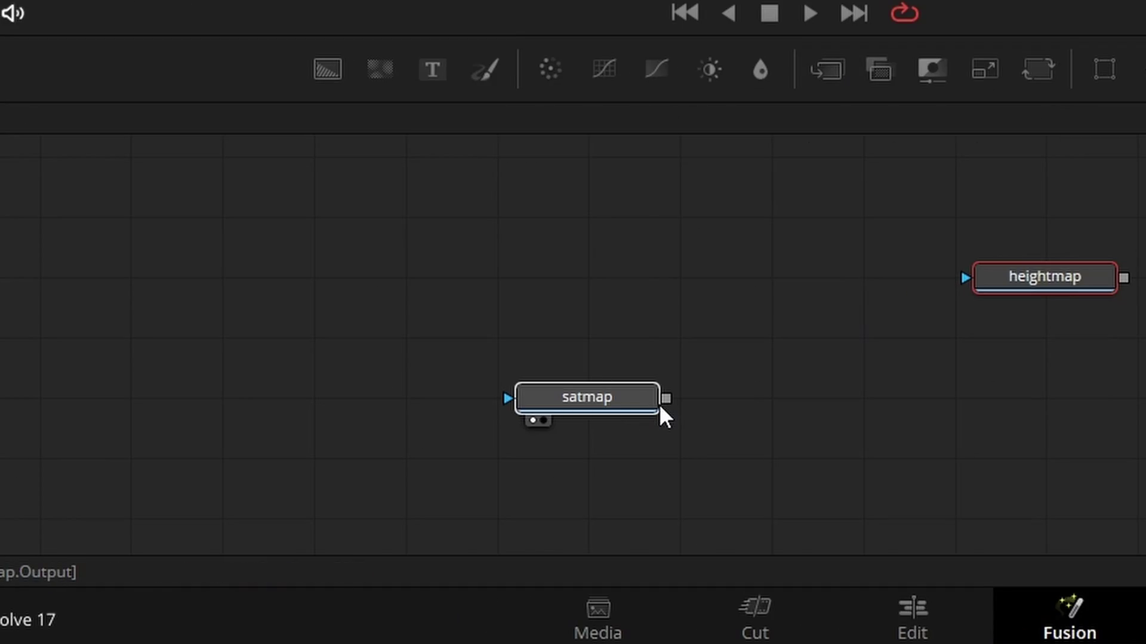
click(657, 405)
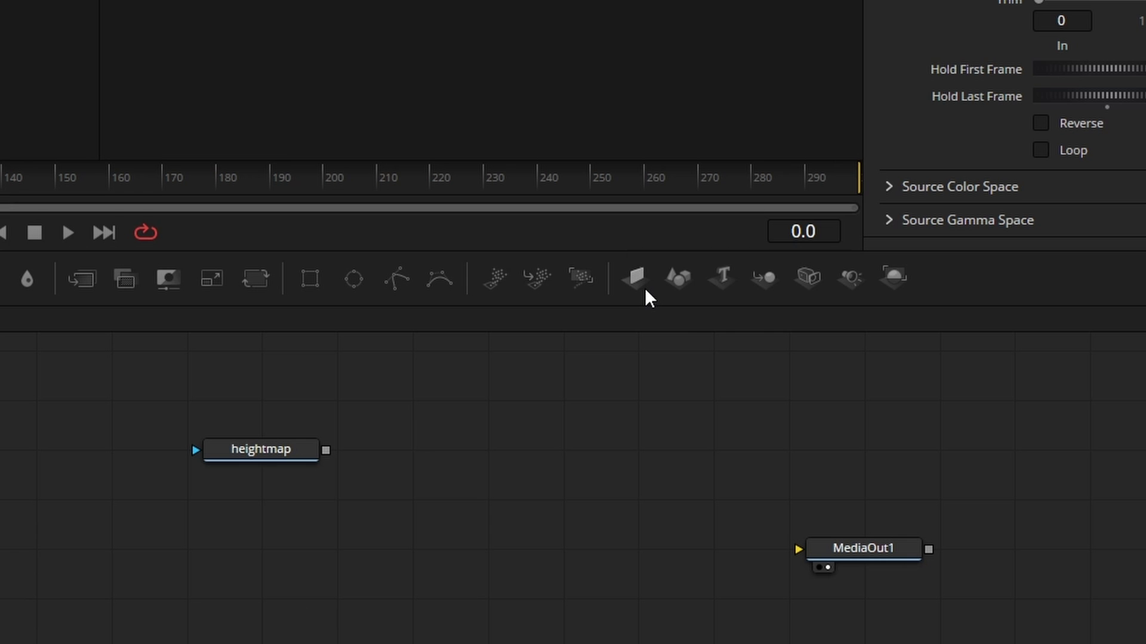
drag(645, 287, 131, 577)
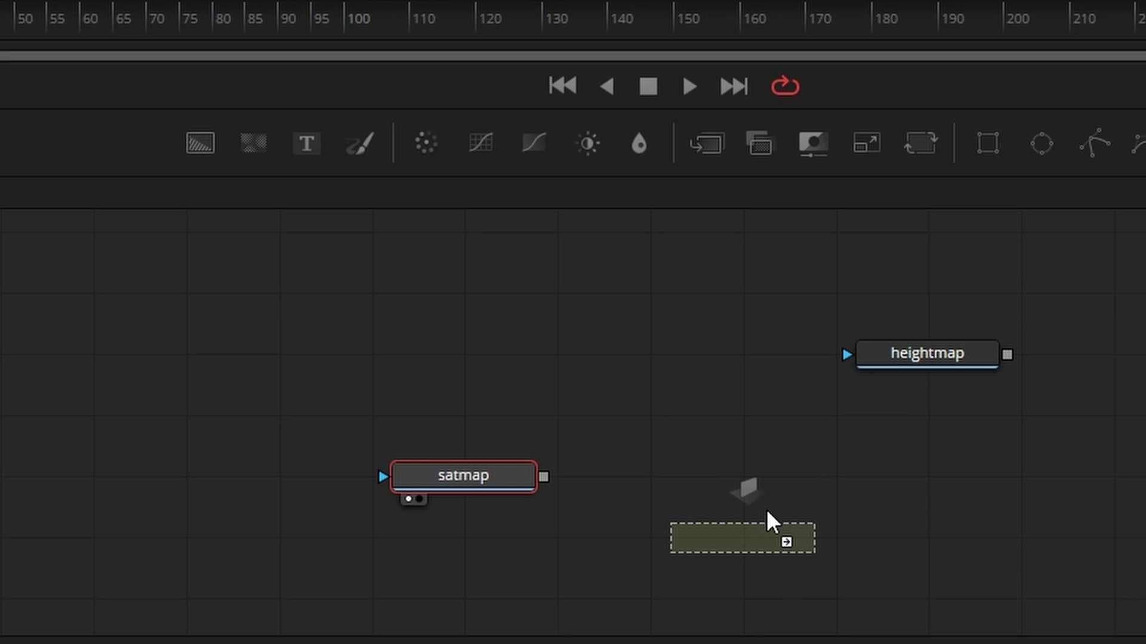
drag(767, 511, 774, 494)
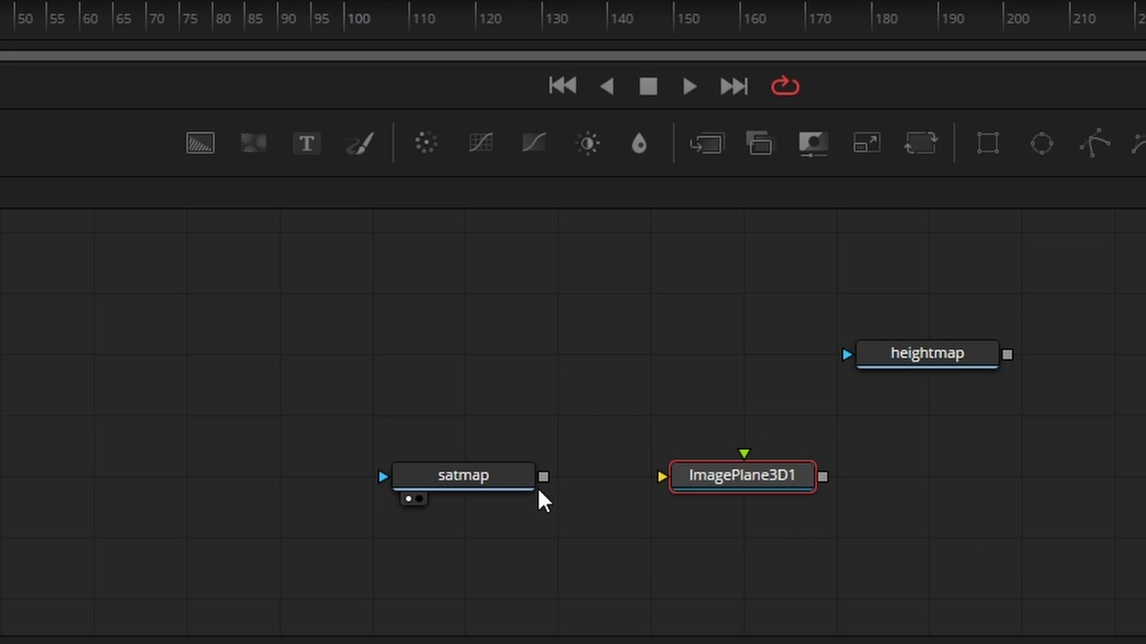
drag(545, 478, 701, 485)
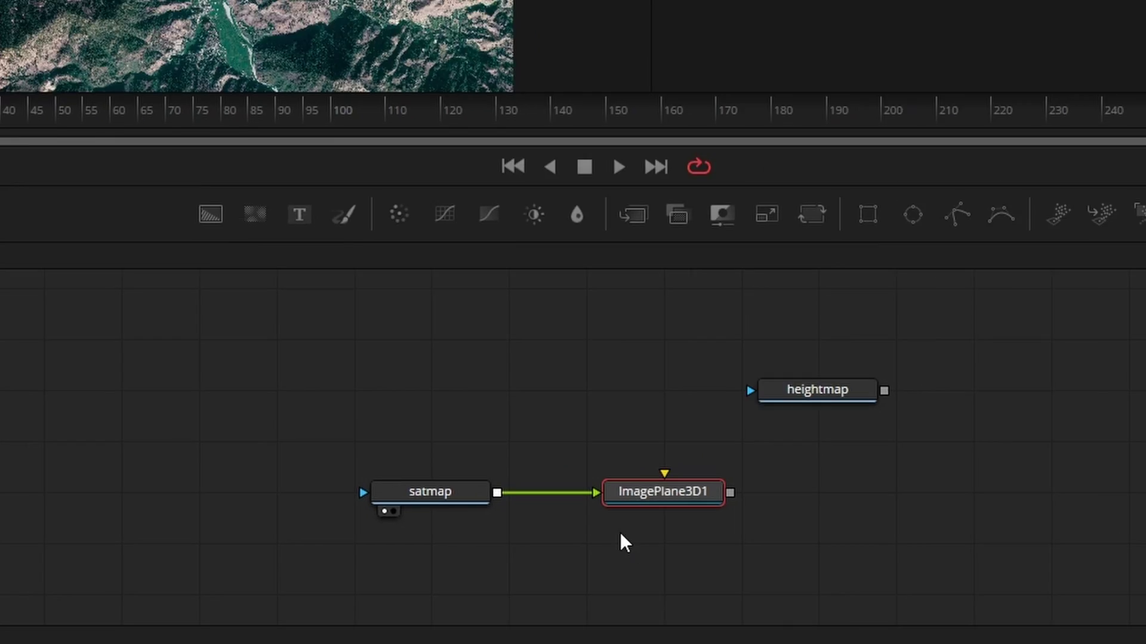
Step: View ImagePlane3D1 in 3D perspective in a single large viewer
key(1)
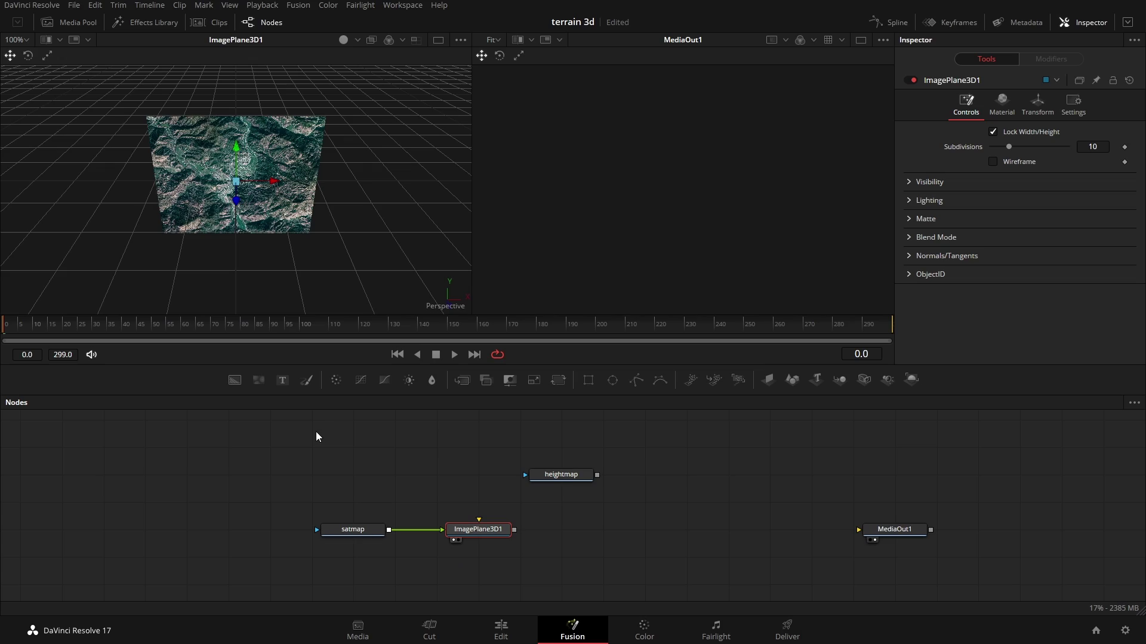
drag(156, 220, 358, 107)
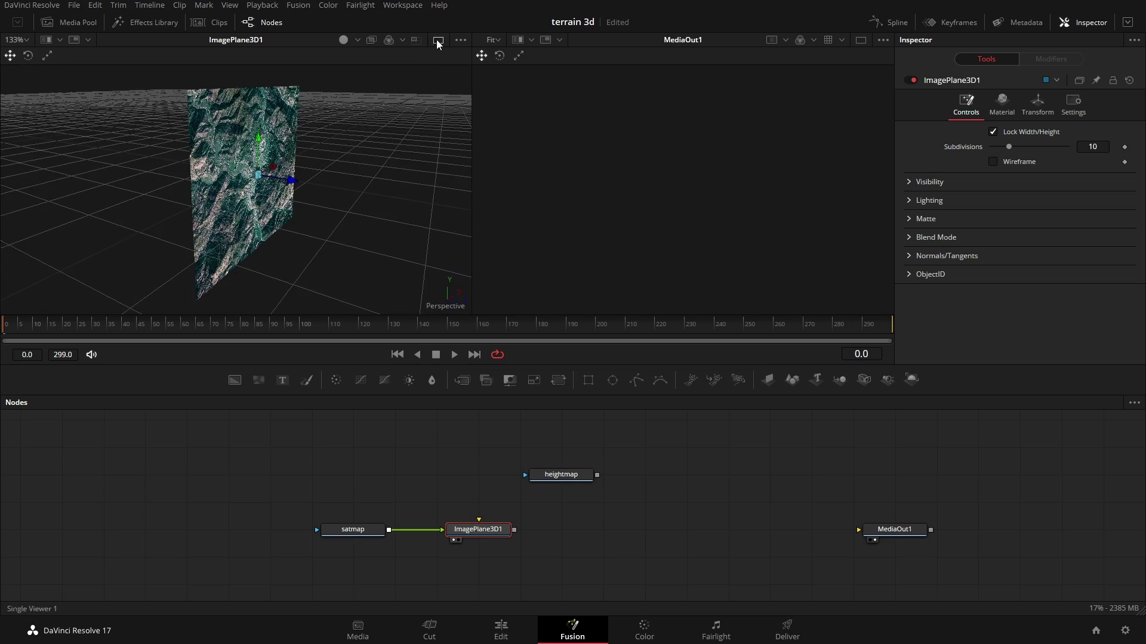
click(438, 40)
mouse_move(421, 364)
mouse_down()
mouse_move(421, 440)
mouse_move(421, 353)
mouse_up()
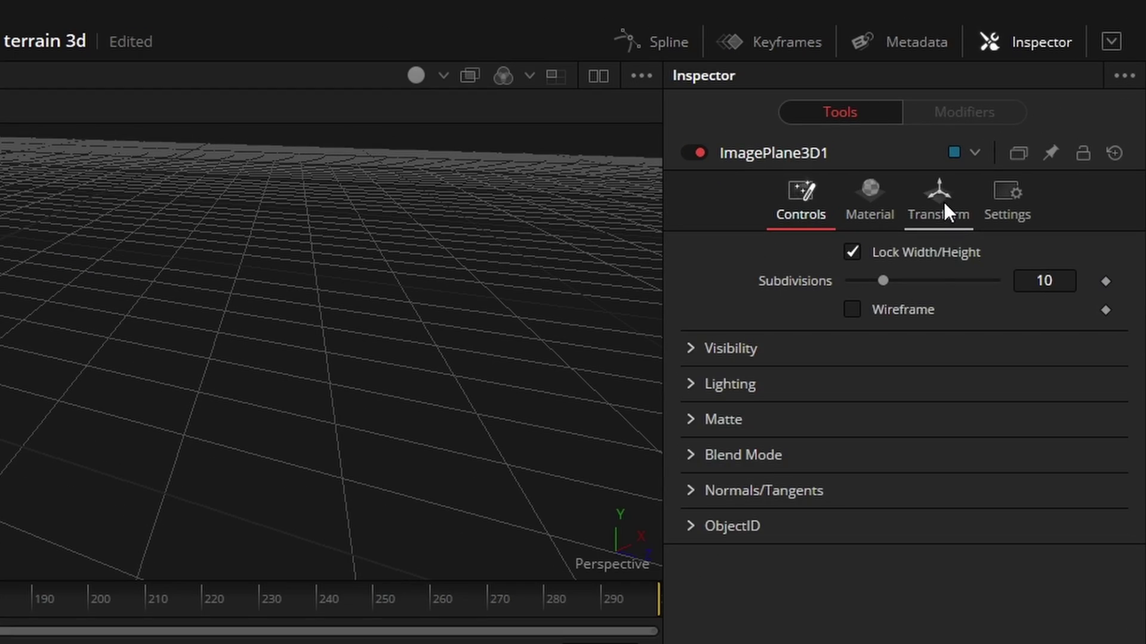
Step: Set ImagePlane3D1's Rotation X to -90 and place heightmap above the plane node
click(943, 202)
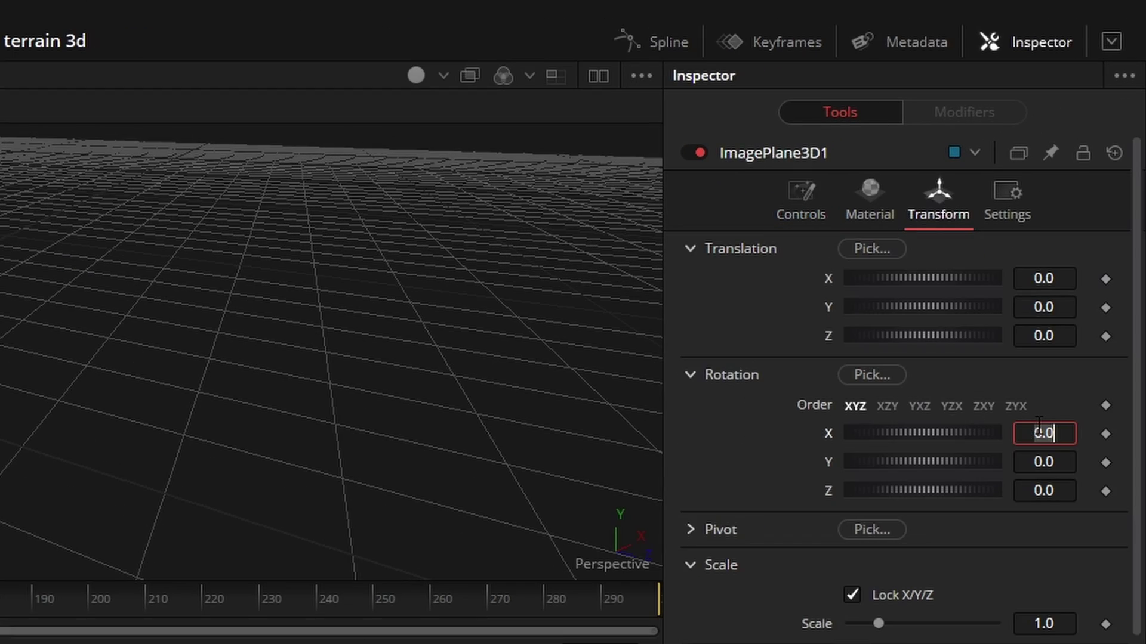
text(90)
key(Tab)
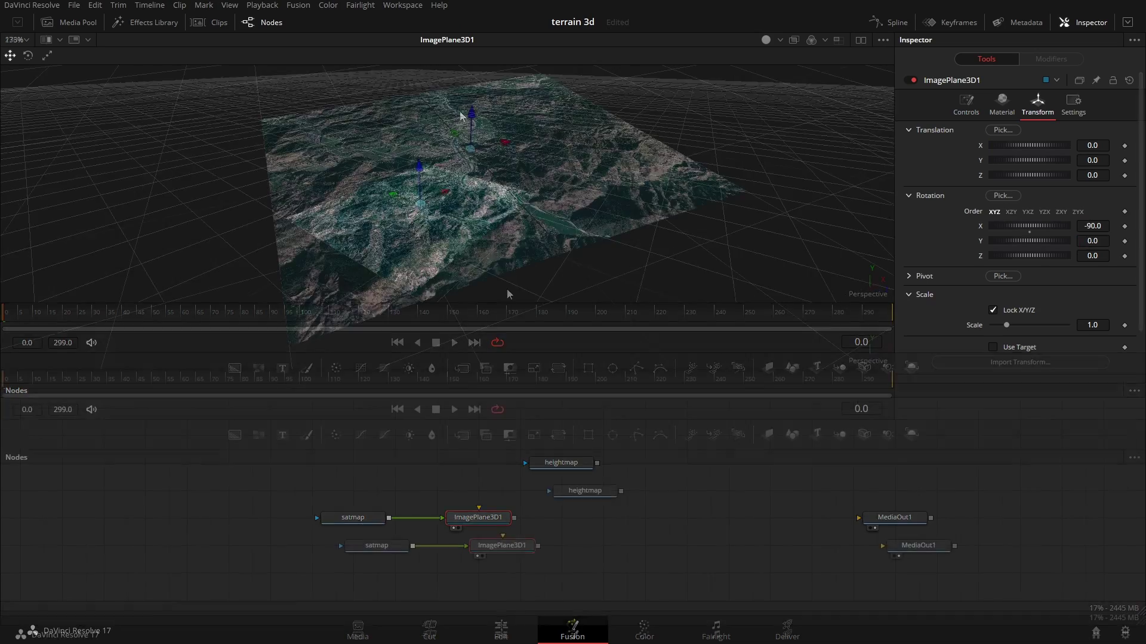
drag(583, 489, 505, 486)
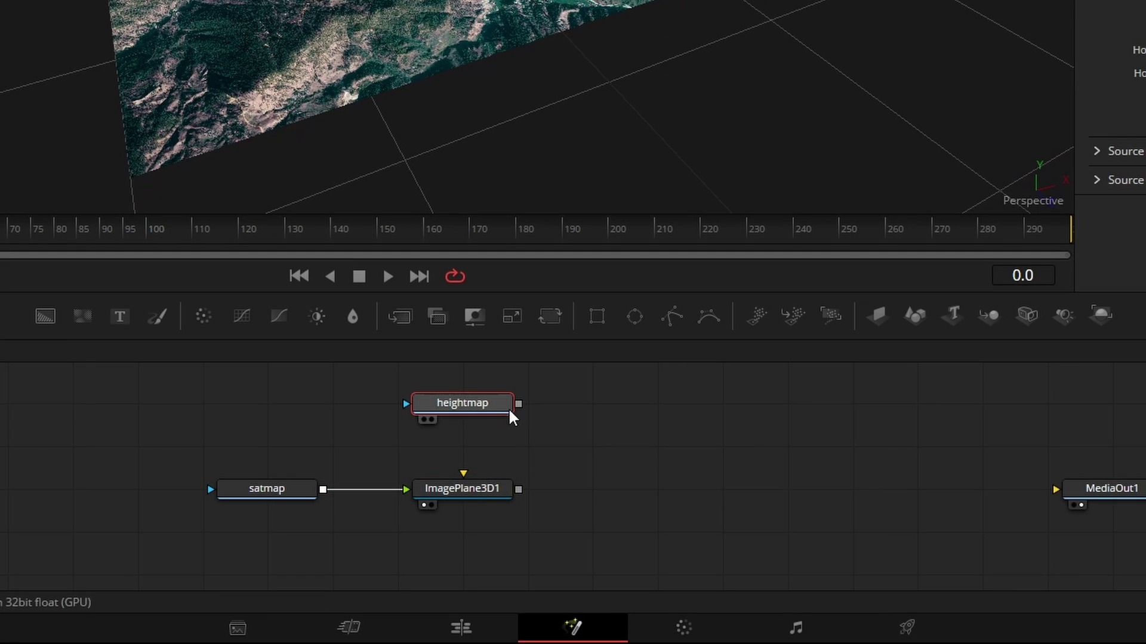
Step: Add a Displace 3D node after ImagePlane3D1 through the disp tool search
drag(483, 503, 721, 396)
key(shift+space)
text(disp)
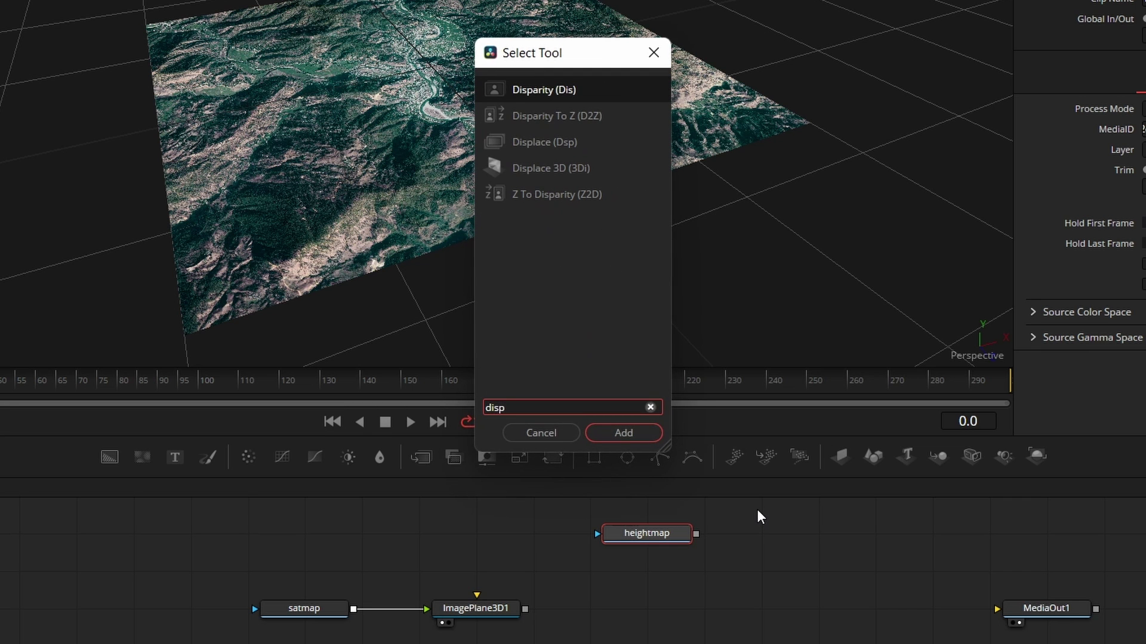
key(Down)
key(Down)
key(Down)
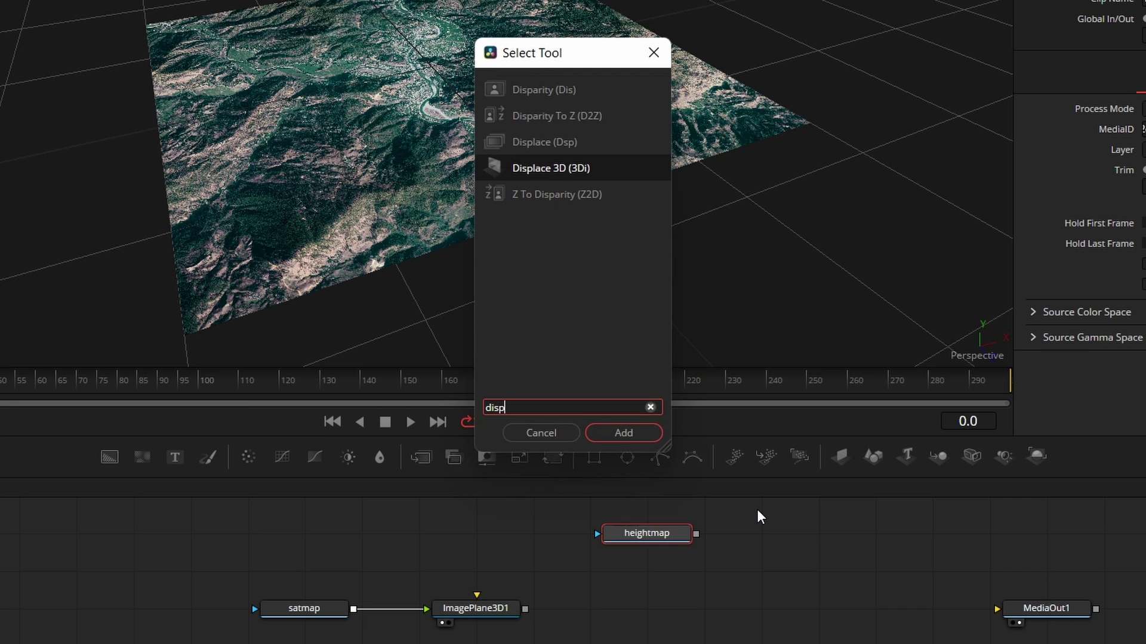
key(Return)
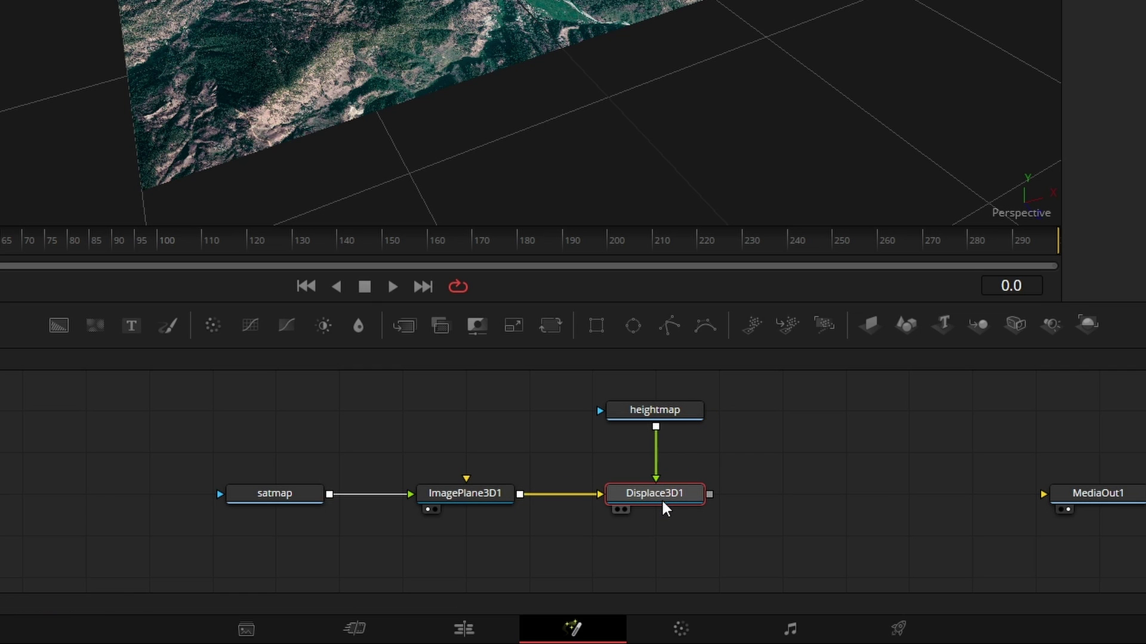
Step: View Displace3D1 and orbit back to see the whole raised terrain
key(1)
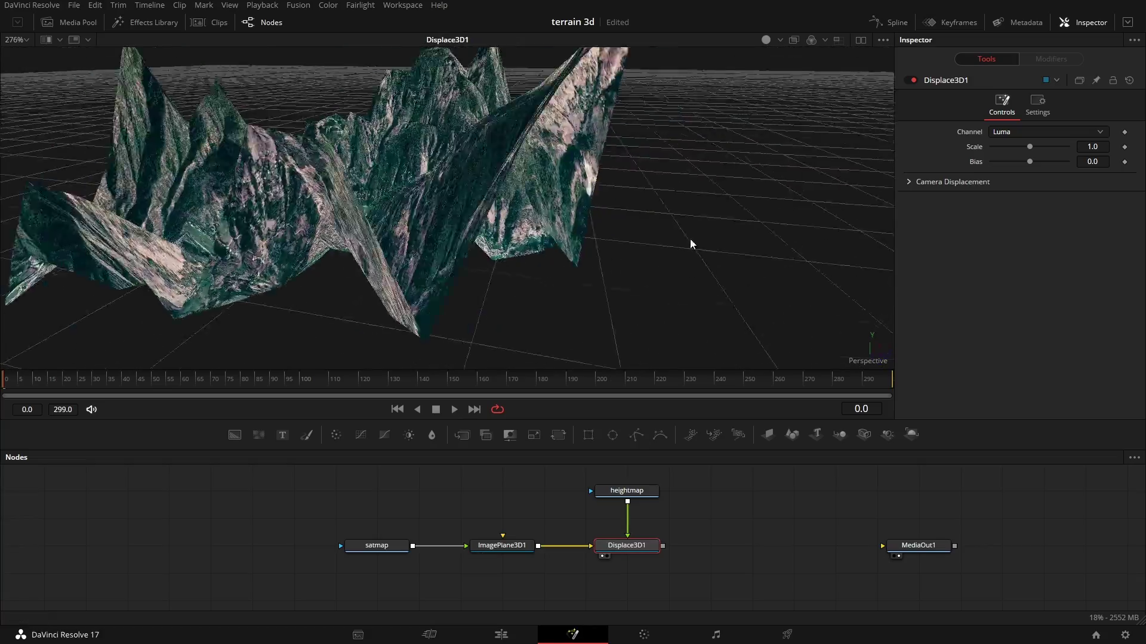
drag(690, 245, 729, 294)
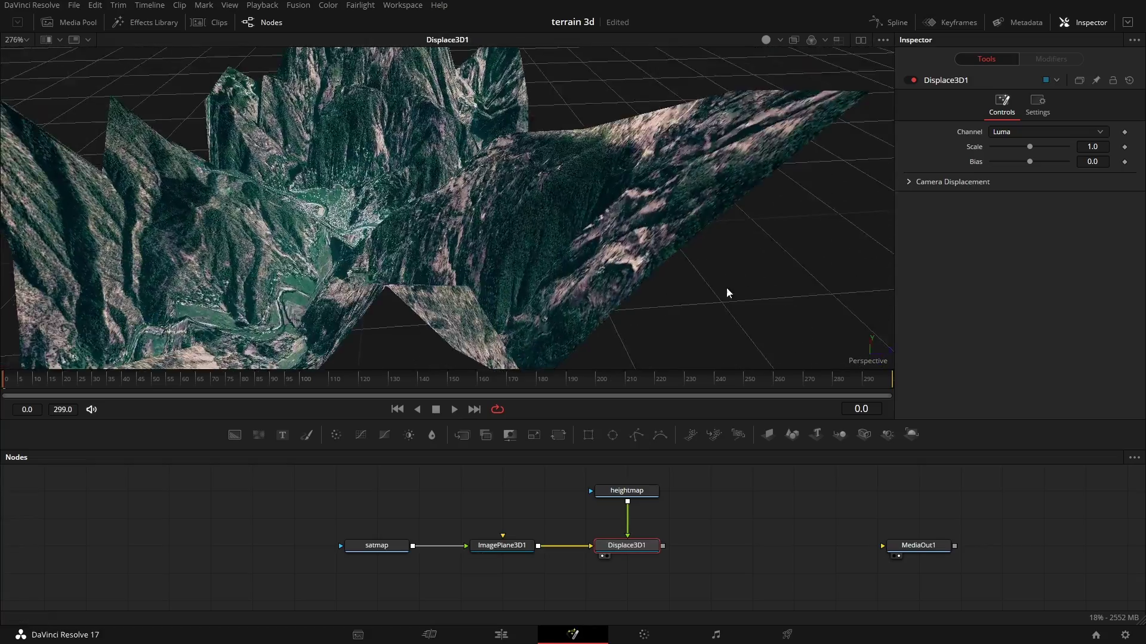
scroll(607, 299, down, 3)
drag(606, 299, 371, 255)
Step: Drop Displace3D1's Scale from 1.0 to 0.283 and check the terrain near ground level
scroll(587, 275, up, 5)
scroll(587, 275, down, 3)
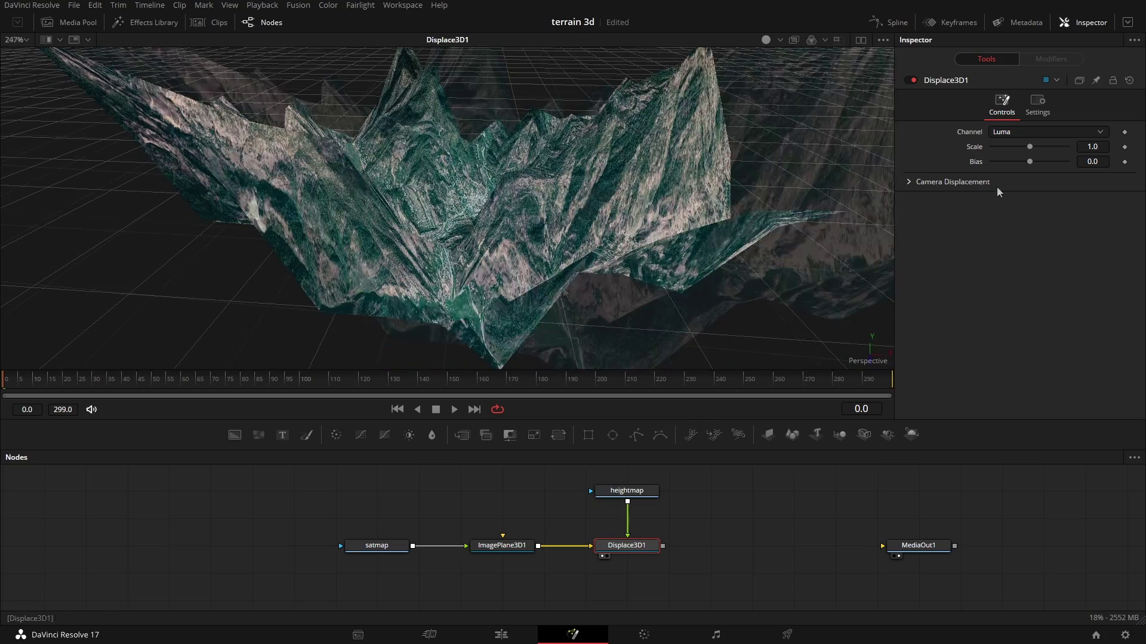
drag(1029, 147, 1004, 161)
drag(471, 280, 467, 311)
scroll(467, 311, up, 8)
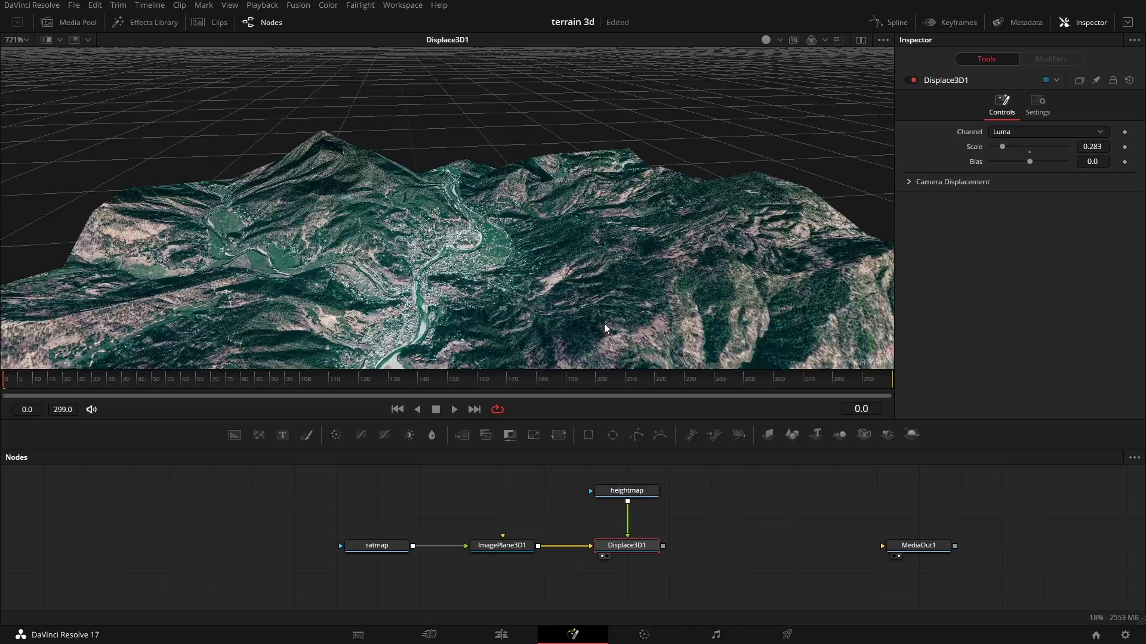
drag(486, 221, 554, 227)
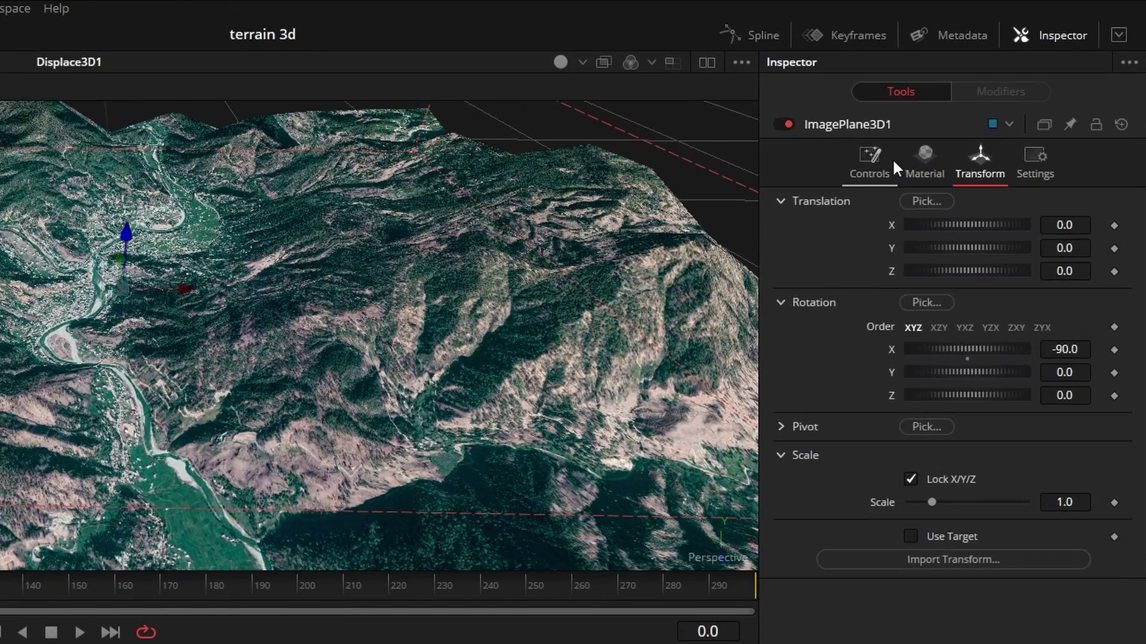
Step: Raise ImagePlane3D1's subdivisions from 10 to 30, checking the mesh in wireframe
click(889, 170)
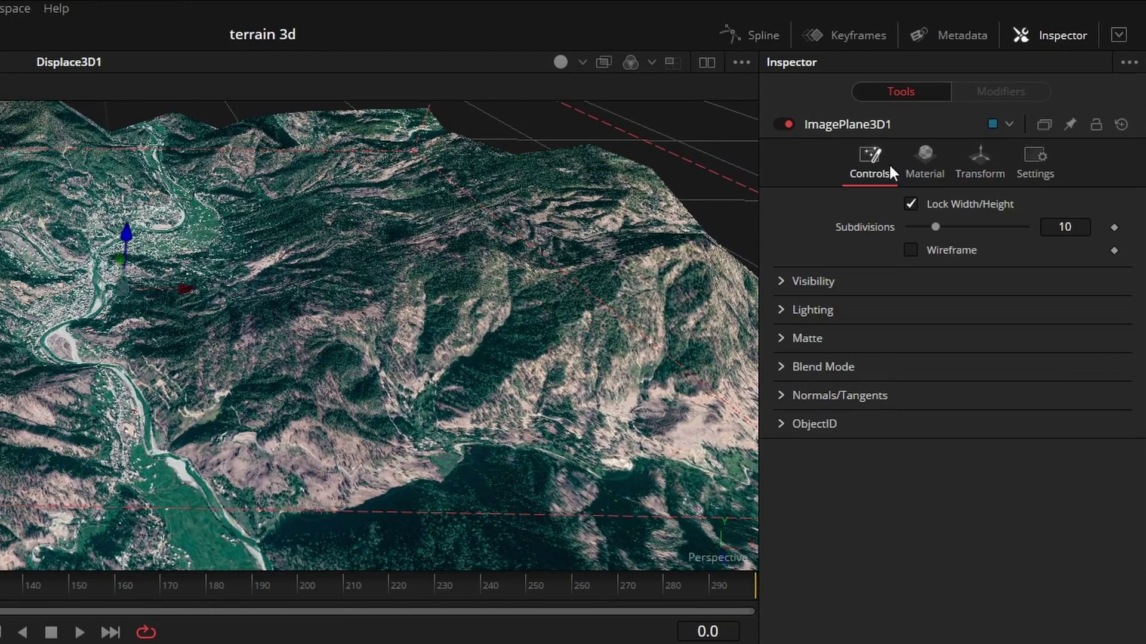
click(909, 251)
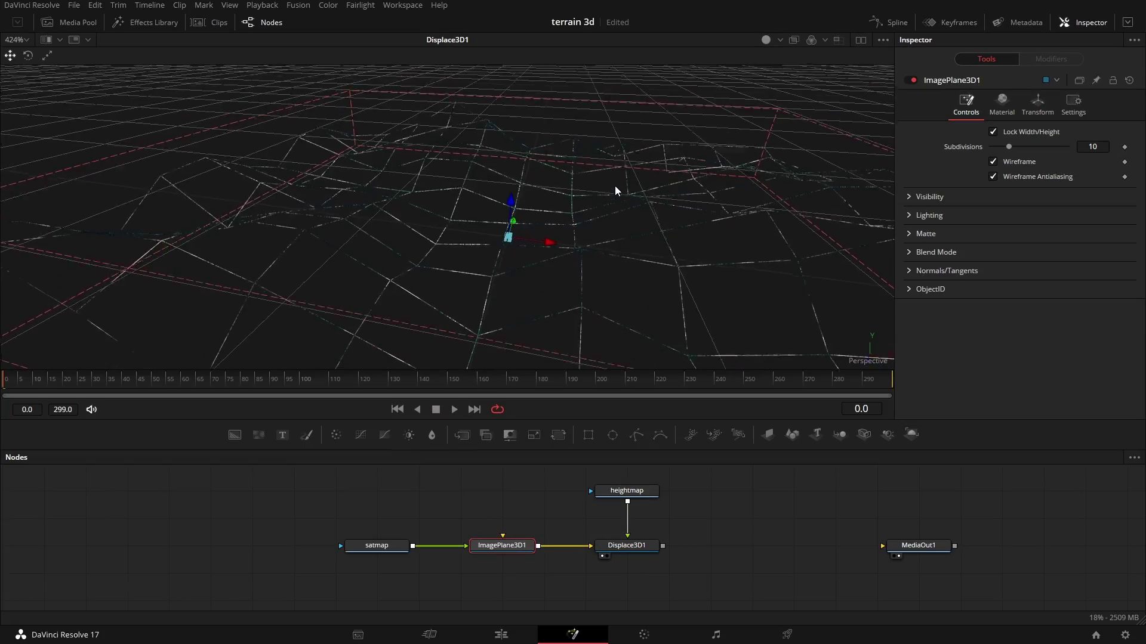
drag(614, 185, 427, 265)
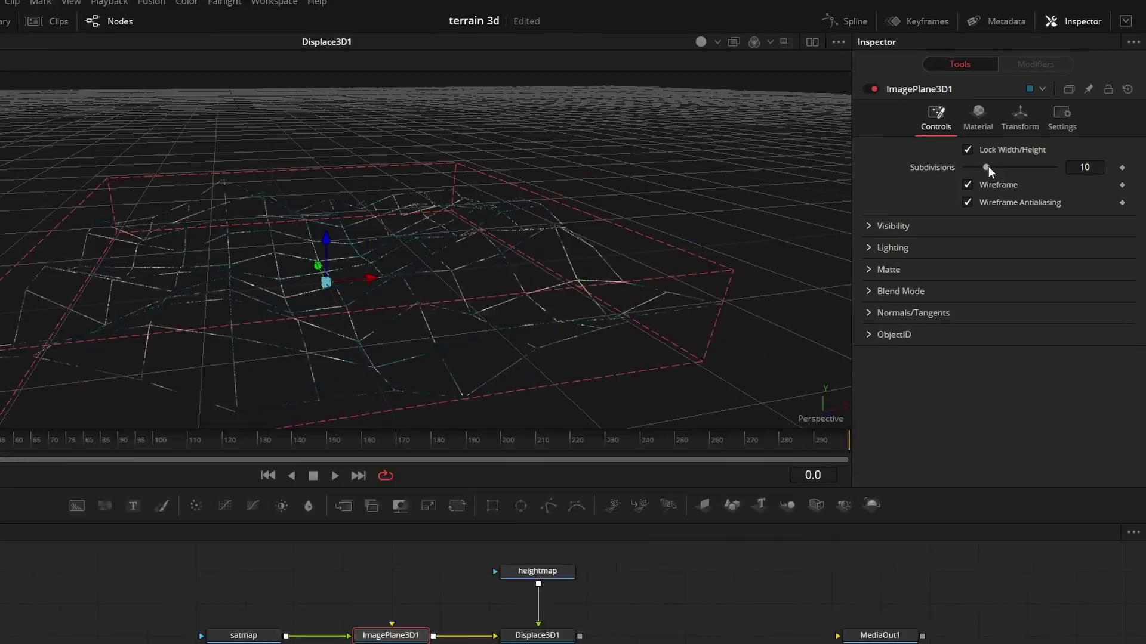
drag(989, 168, 1034, 168)
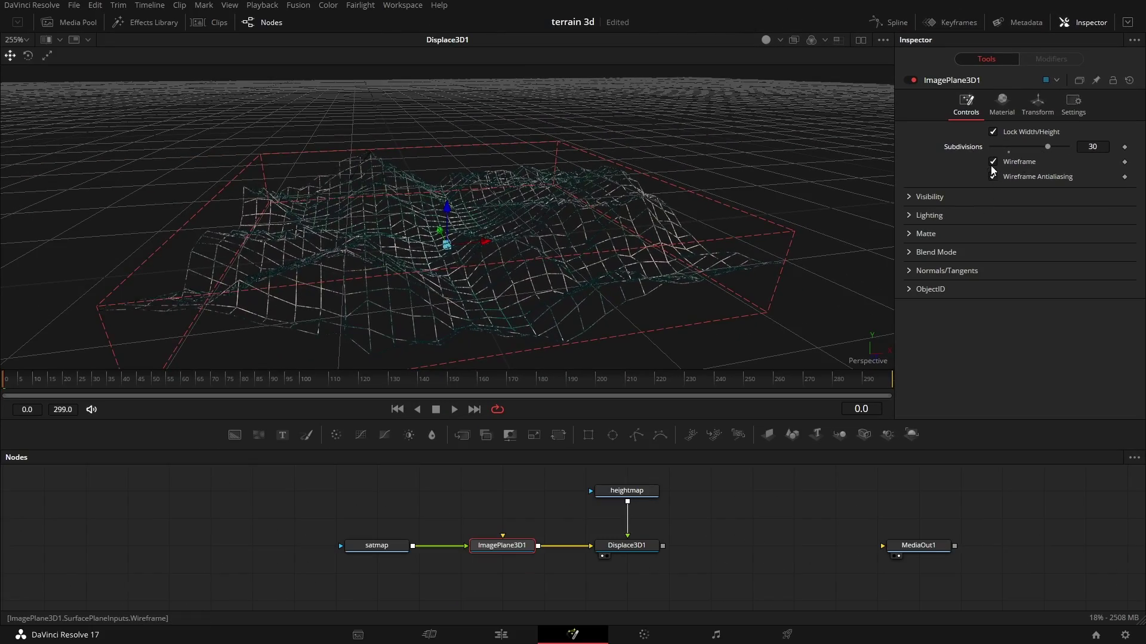
click(993, 163)
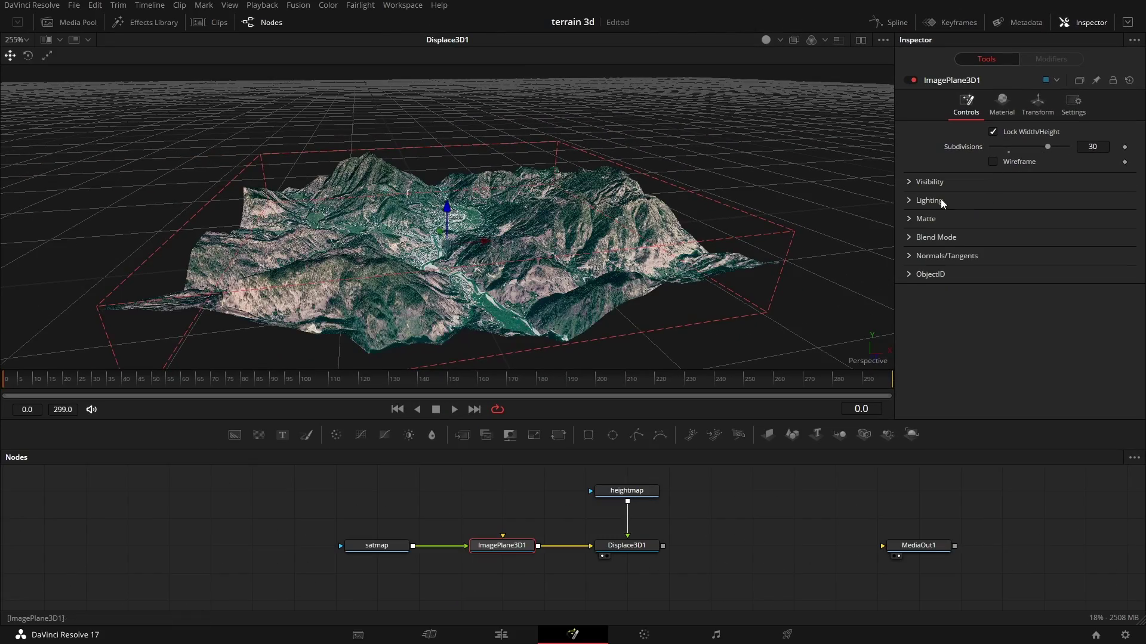
Step: Set Displace3D1's Scale to 0.218
scroll(501, 223, up, 3)
click(1098, 147)
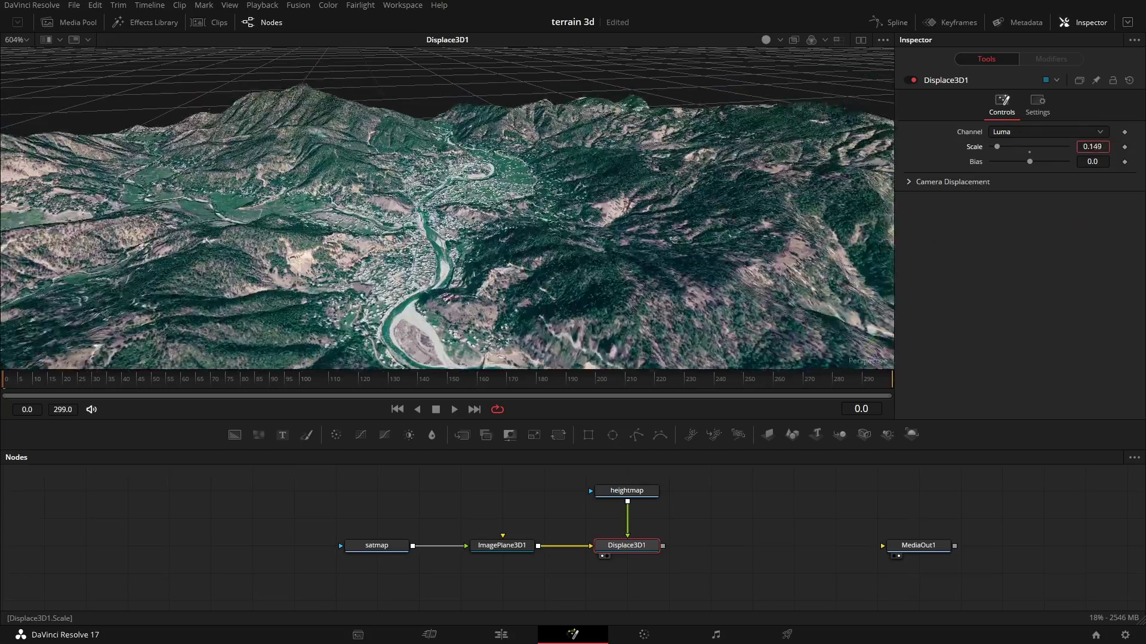
scroll(549, 184, up, 4)
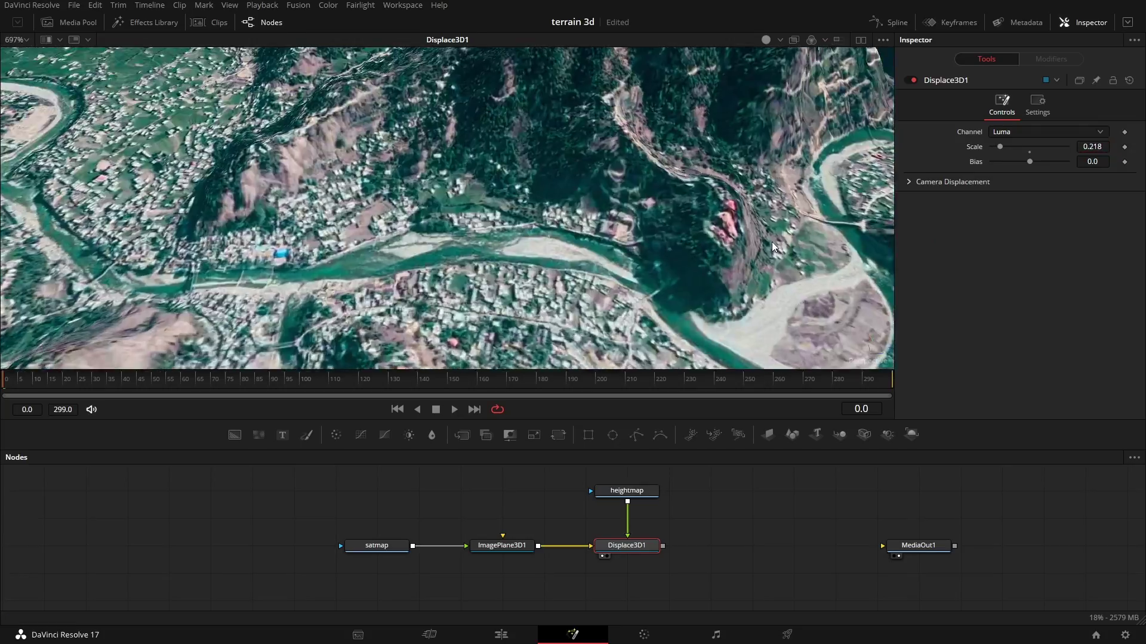
Step: Insert Renderer3D1 between Displace3D1 and MediaOut1, and show MediaOut1's rendered output beside the 3D view
scroll(549, 185, down, 5)
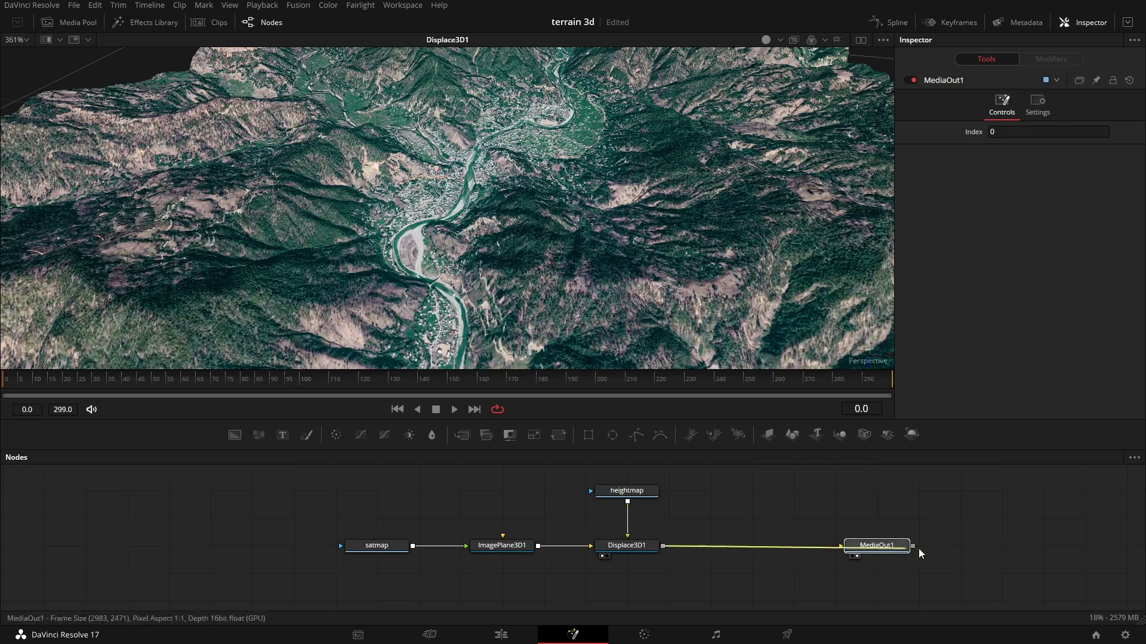
scroll(500, 252, down, 5)
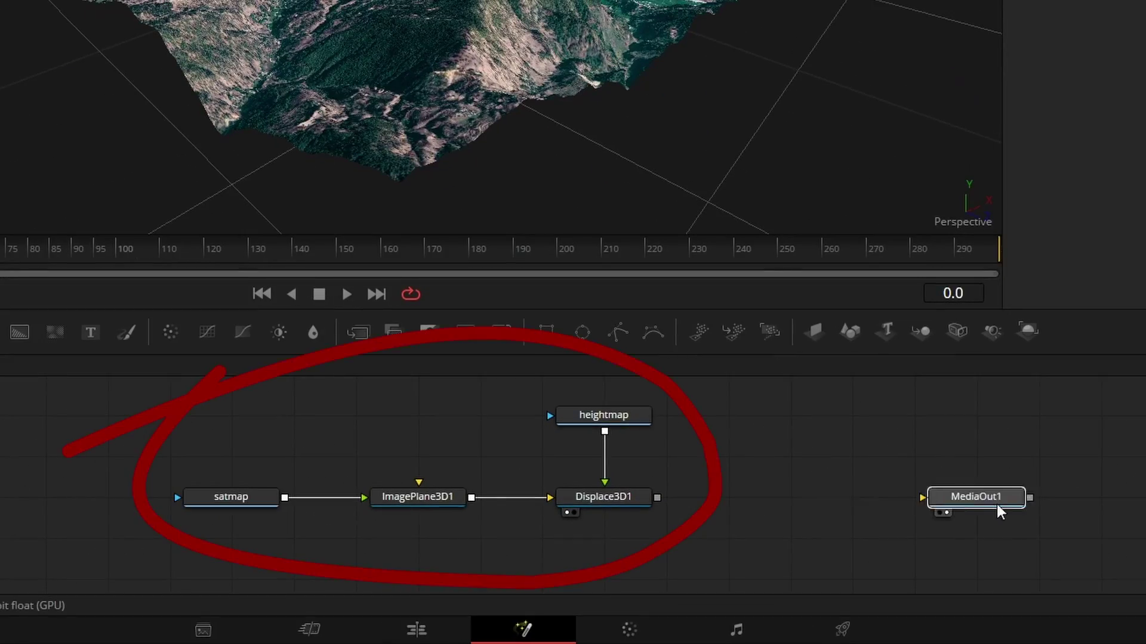
drag(997, 503, 1059, 503)
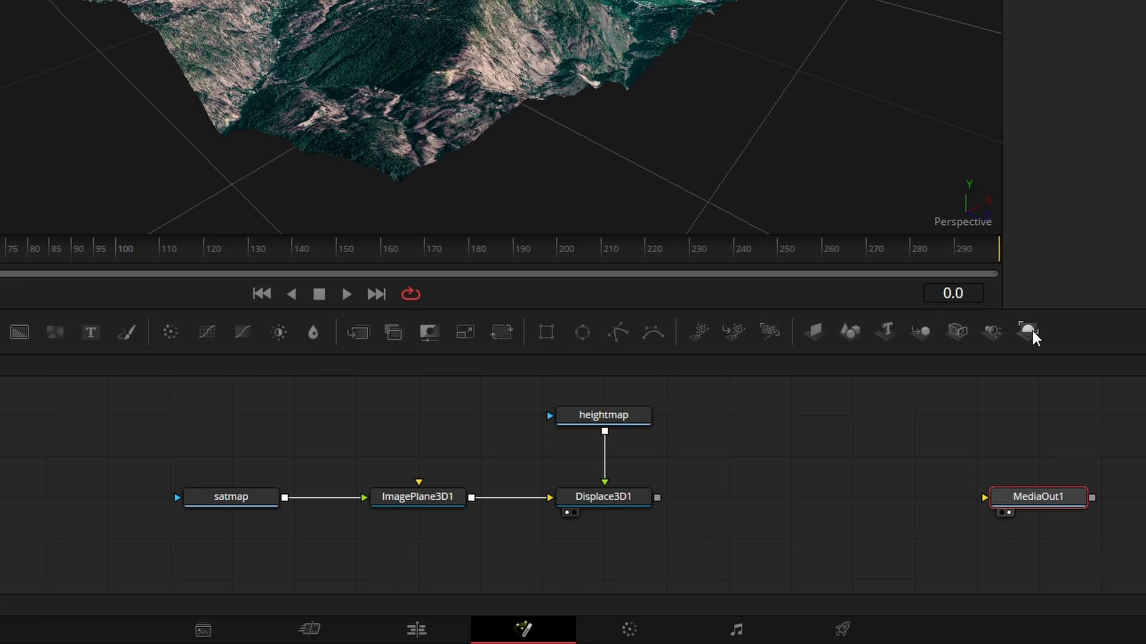
drag(1027, 331, 819, 515)
drag(657, 497, 823, 498)
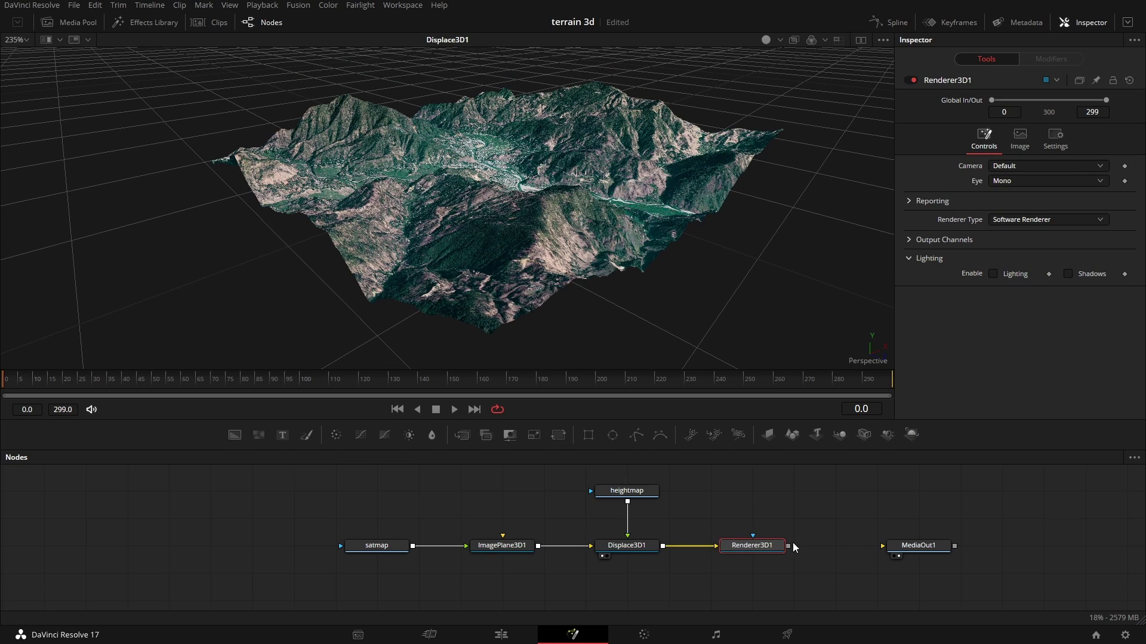
click(863, 44)
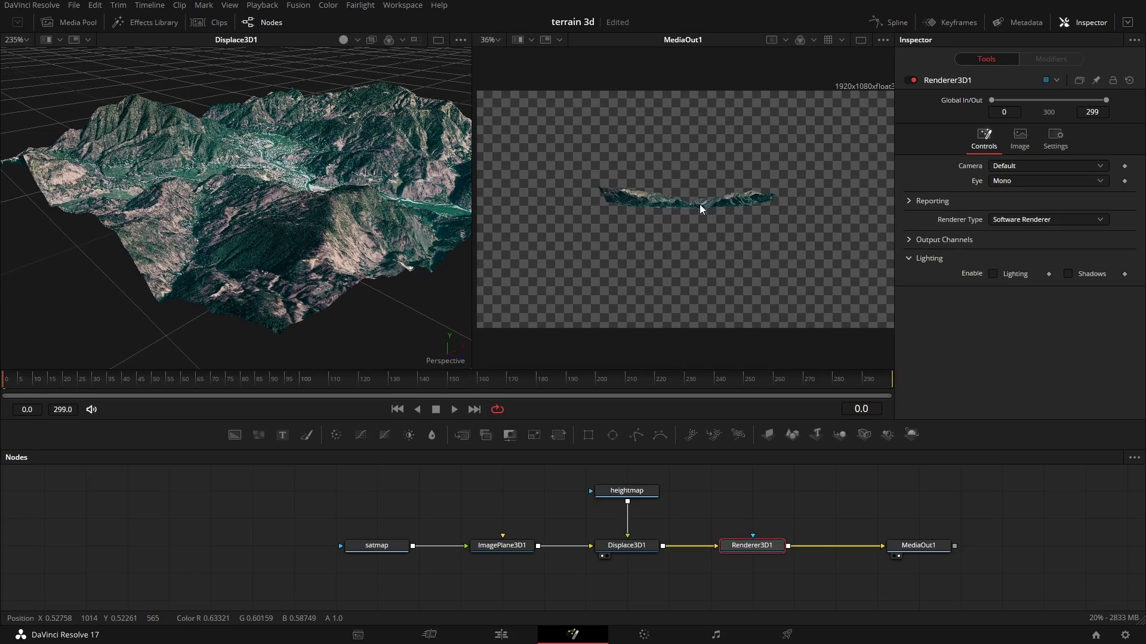
drag(700, 204, 703, 206)
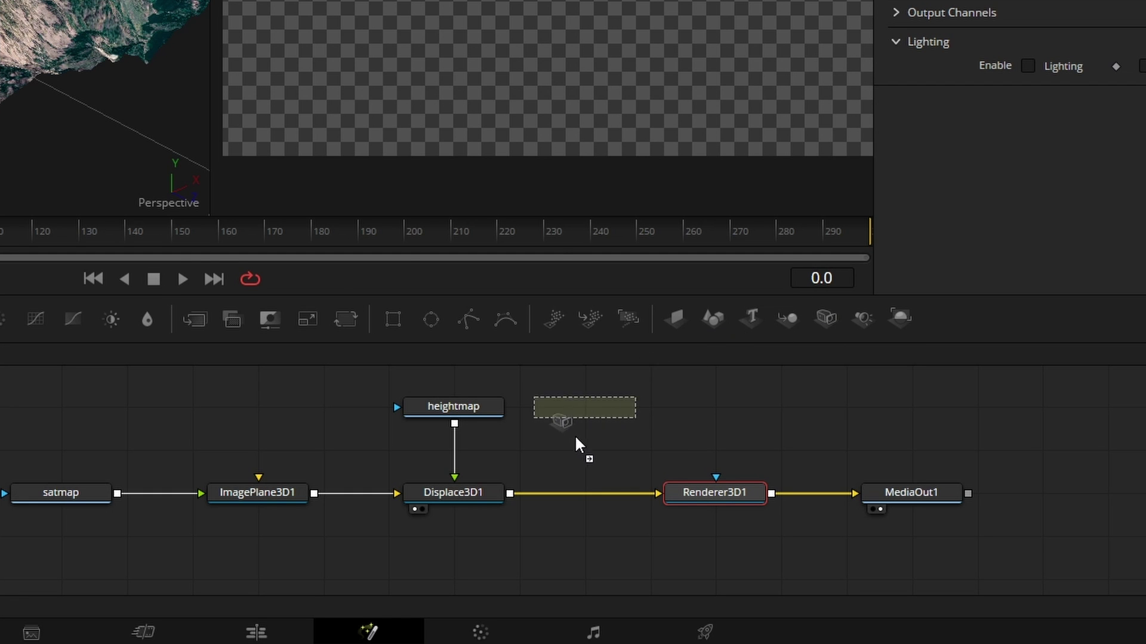
Step: Add Camera3D1 to the scene through Merge3D1, placed below it, and rotate it to reframe the view
drag(577, 445, 583, 578)
drag(585, 563, 452, 492)
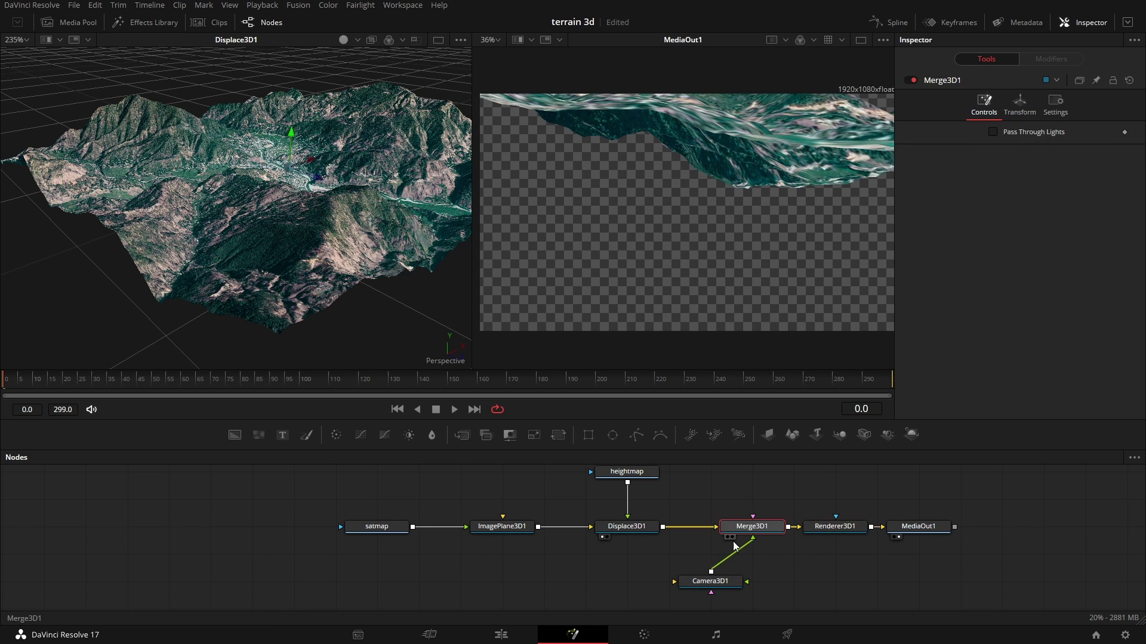
drag(710, 581, 752, 581)
scroll(374, 146, up, 3)
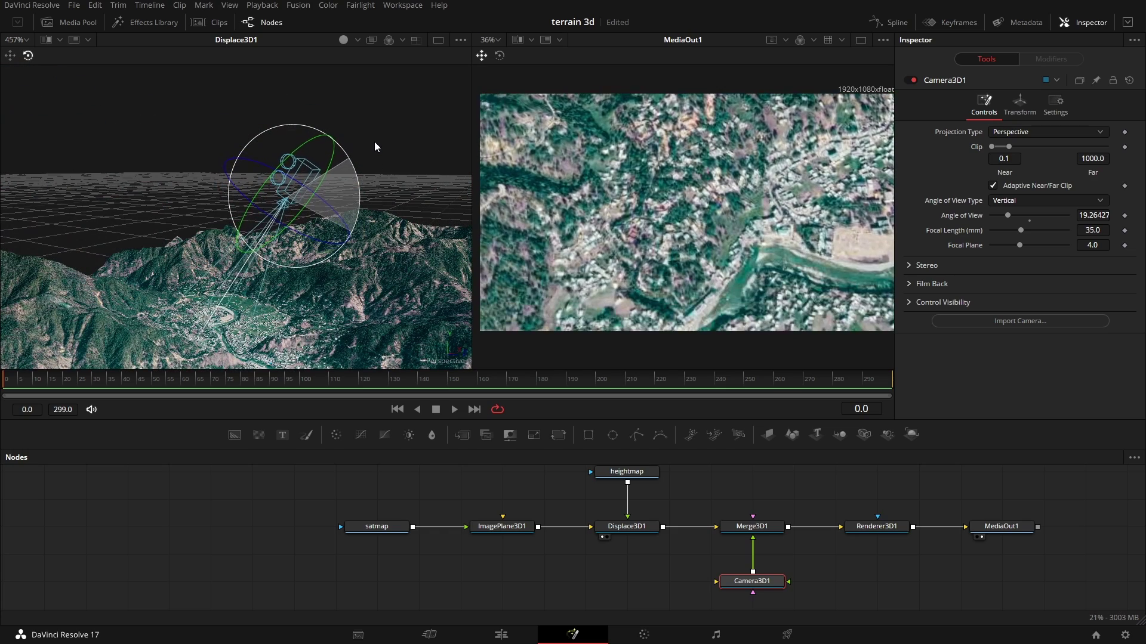
drag(375, 143, 375, 163)
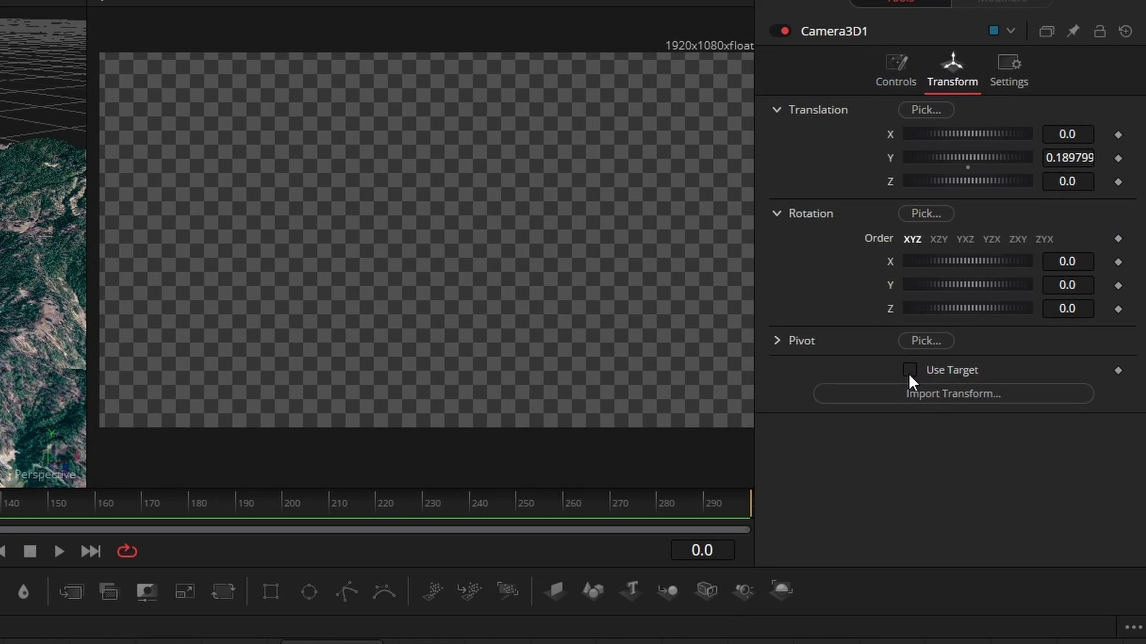
Step: Enable Use Target on Camera3D1 and move the target point across the terrain
click(909, 370)
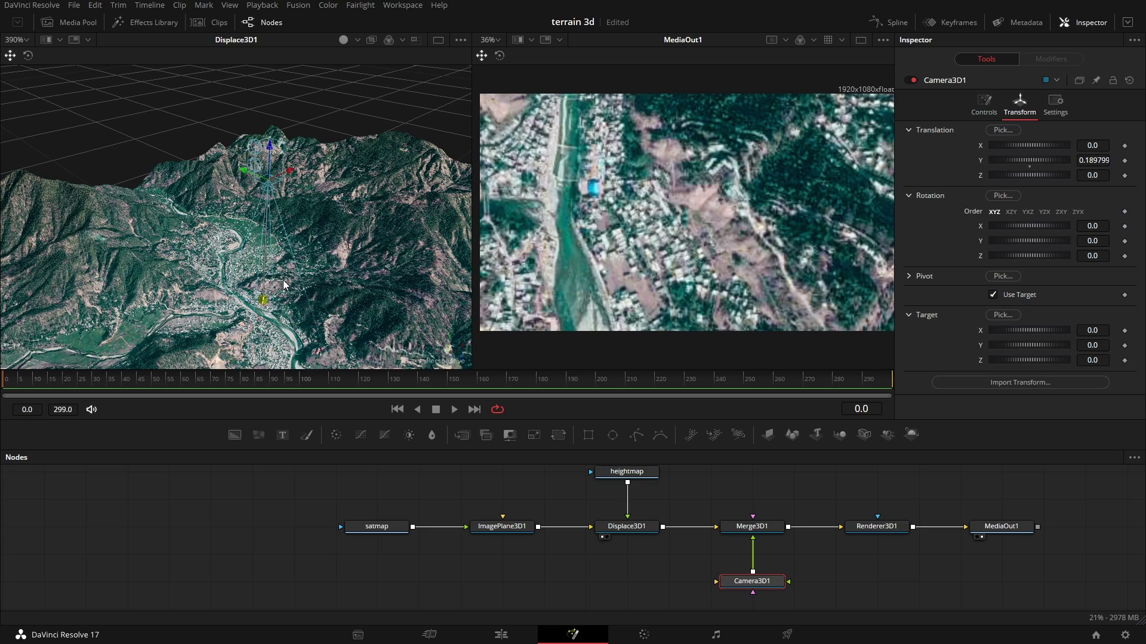
drag(285, 285, 180, 258)
scroll(178, 258, down, 3)
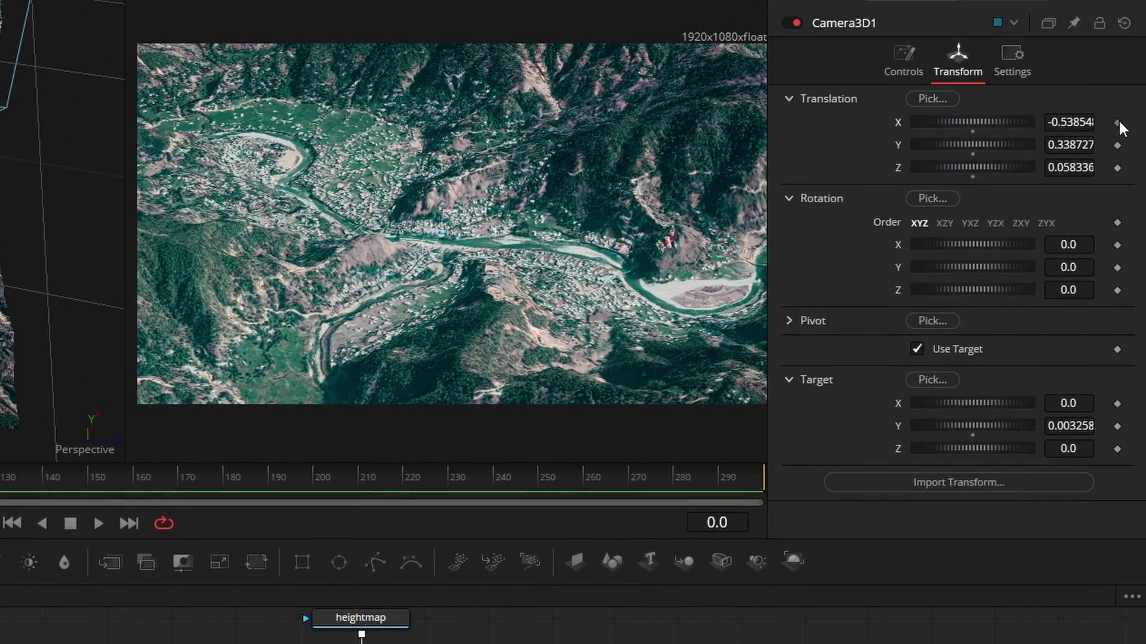
Step: At frame 0, keyframe Camera3D1's Translation X/Y/Z and Target X/Y/Z
click(1118, 123)
click(1117, 146)
click(1118, 169)
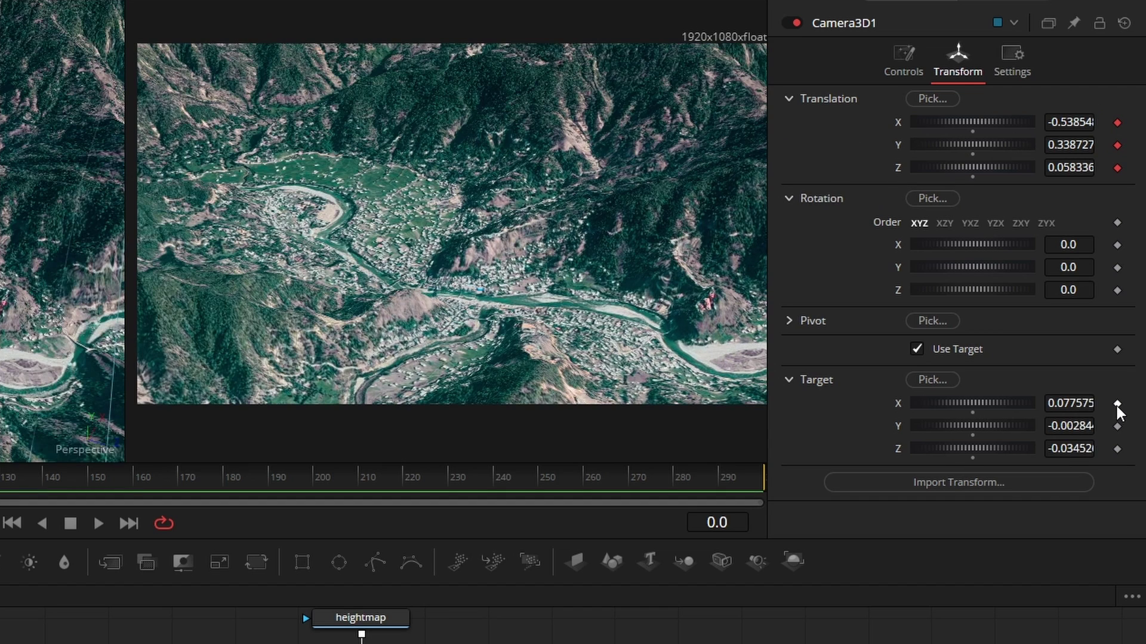
click(1118, 403)
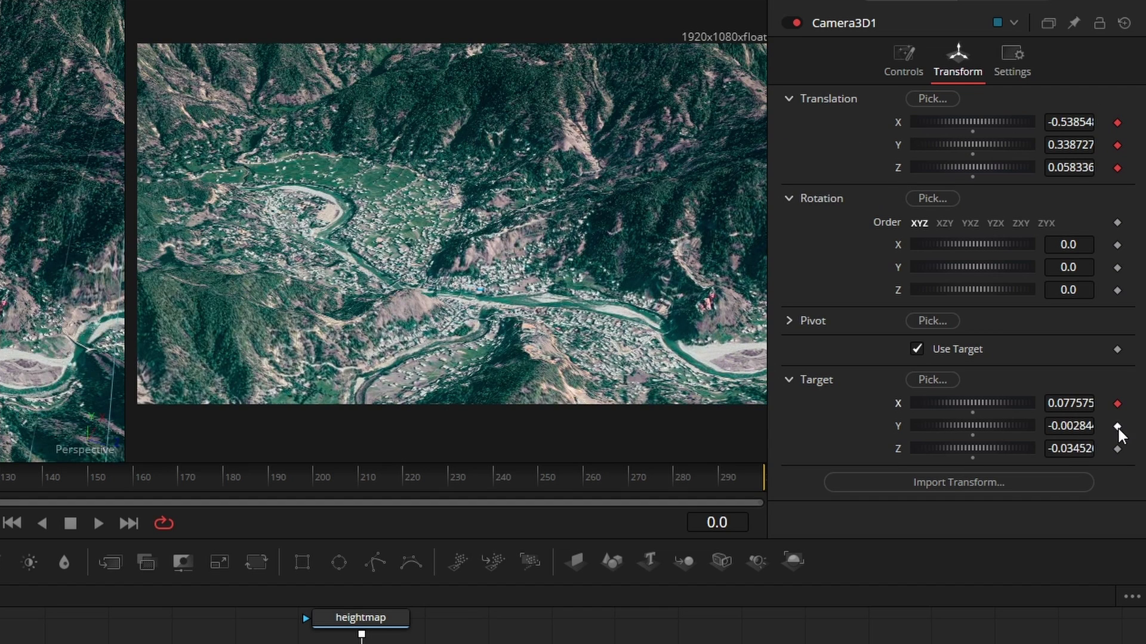
click(1118, 427)
click(1117, 450)
Step: At a later frame, move the camera over the valley and shift its target to reframe
drag(6, 387, 524, 393)
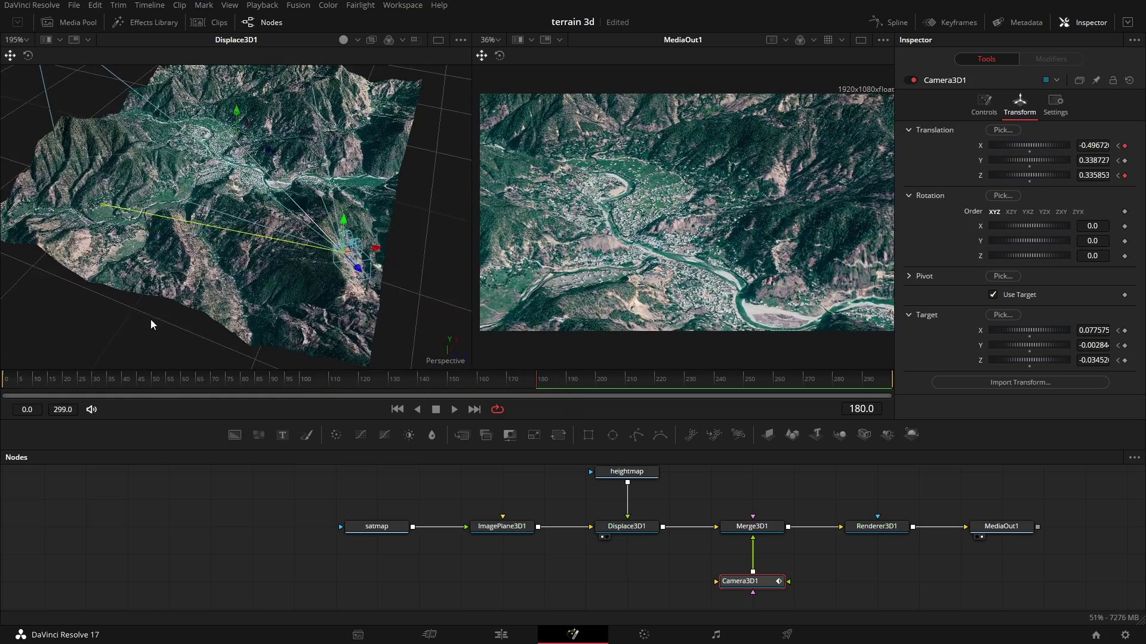
drag(228, 224, 409, 120)
scroll(251, 150, up, 5)
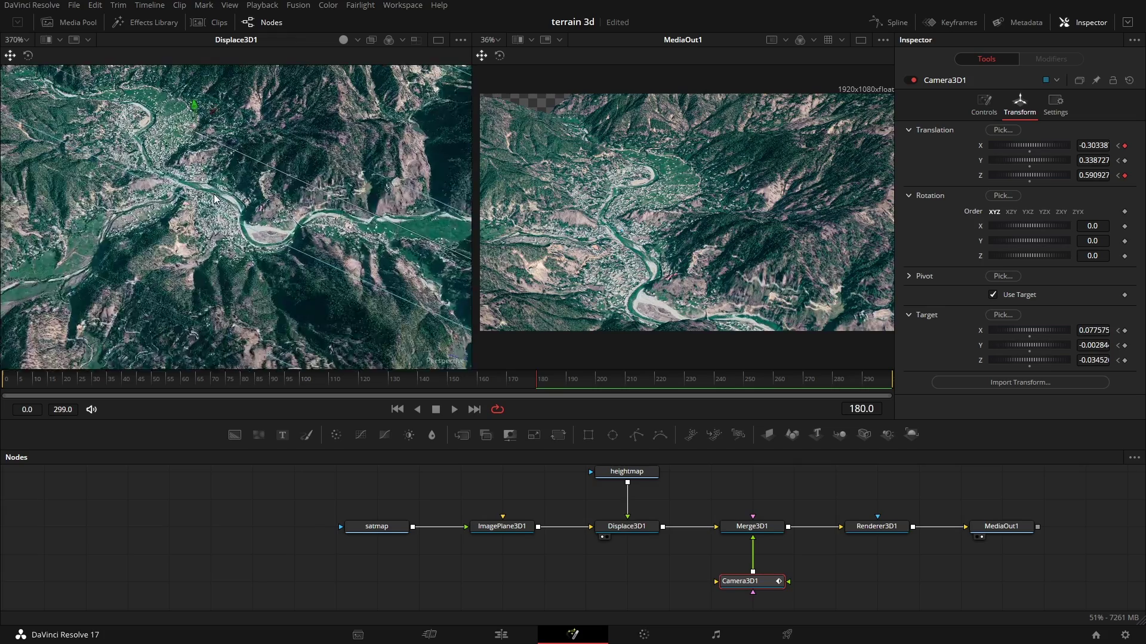
drag(250, 149, 197, 158)
scroll(197, 158, down, 5)
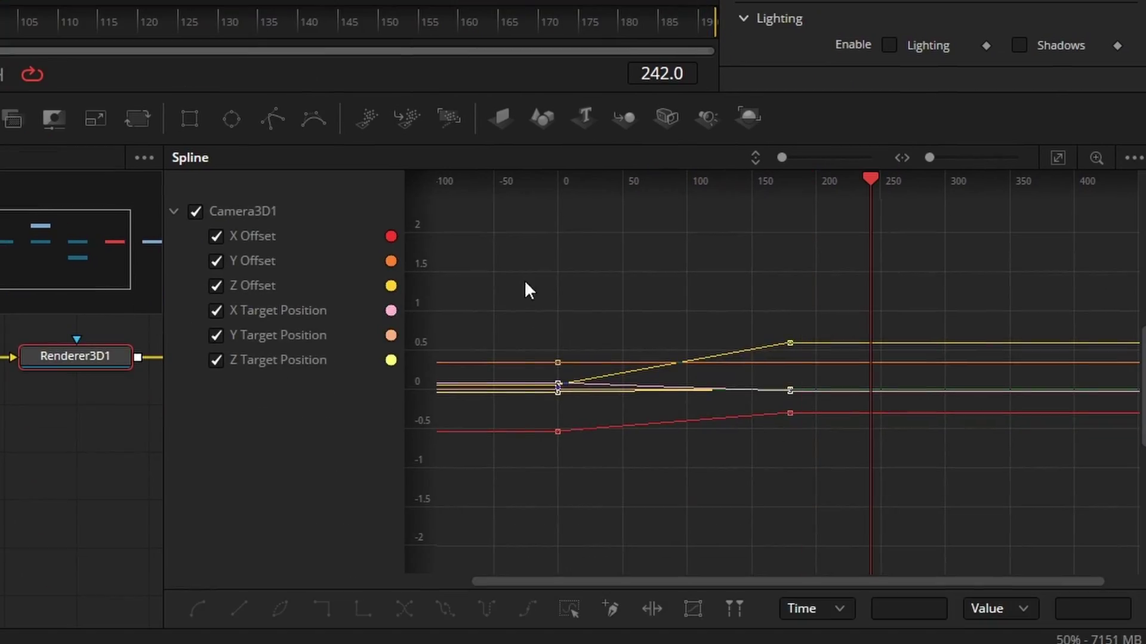
Step: Select all Camera3D1 keyframes in the Spline editor and flatten them with F for eased motion
drag(524, 281, 803, 489)
key(f)
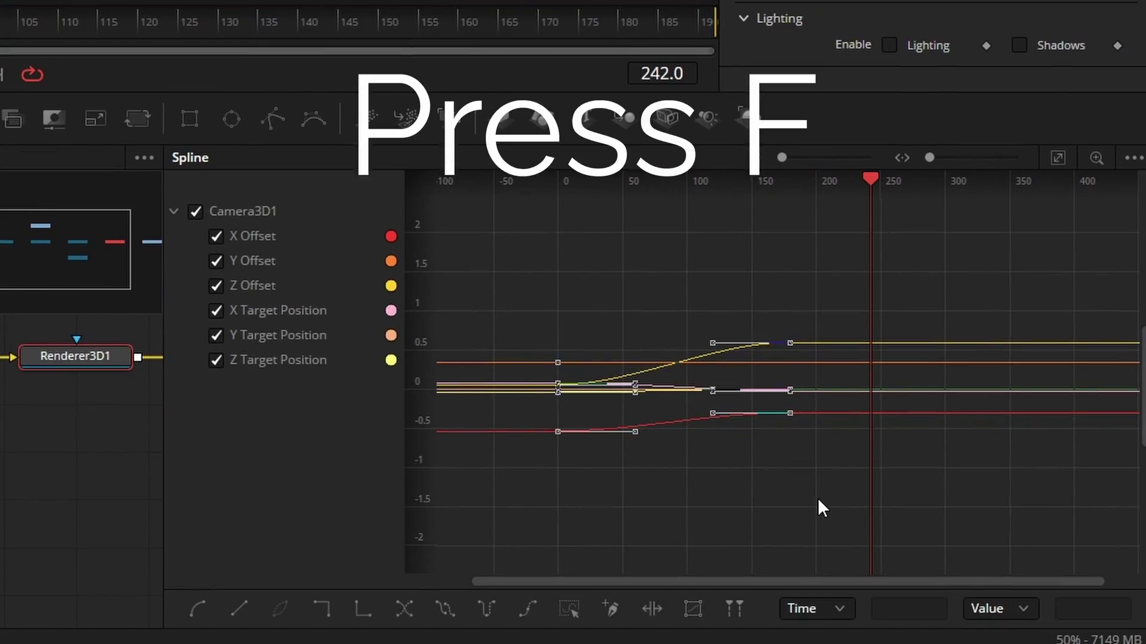
click(523, 286)
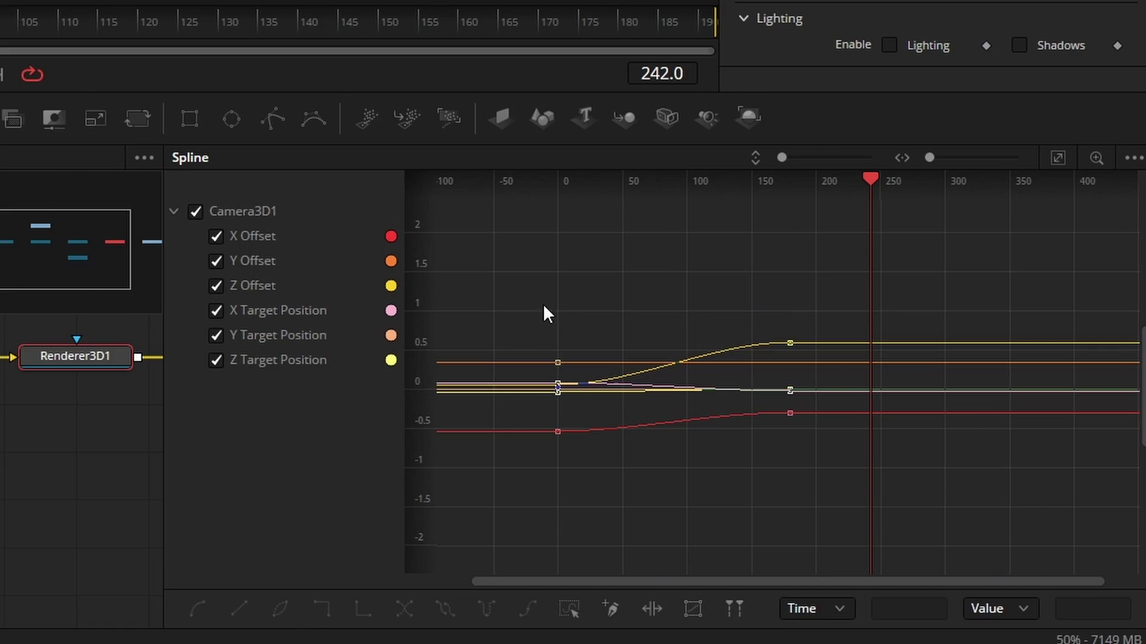